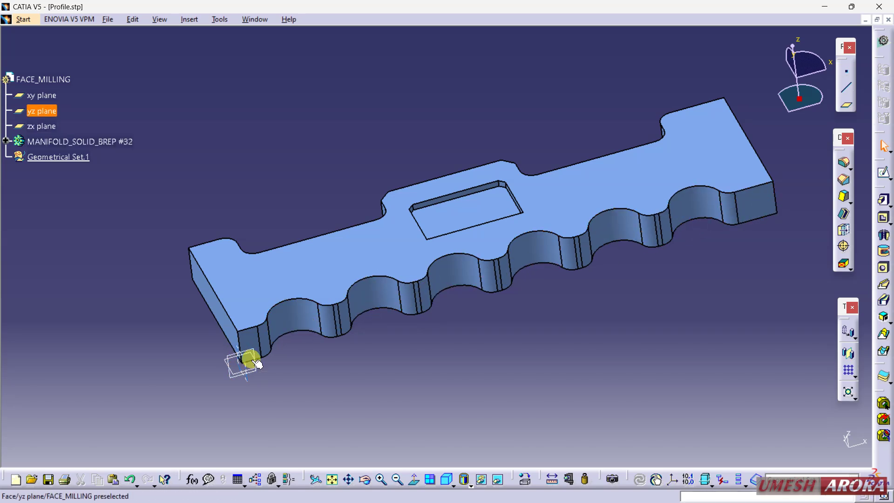
middle_drag(269, 233, 294, 225)
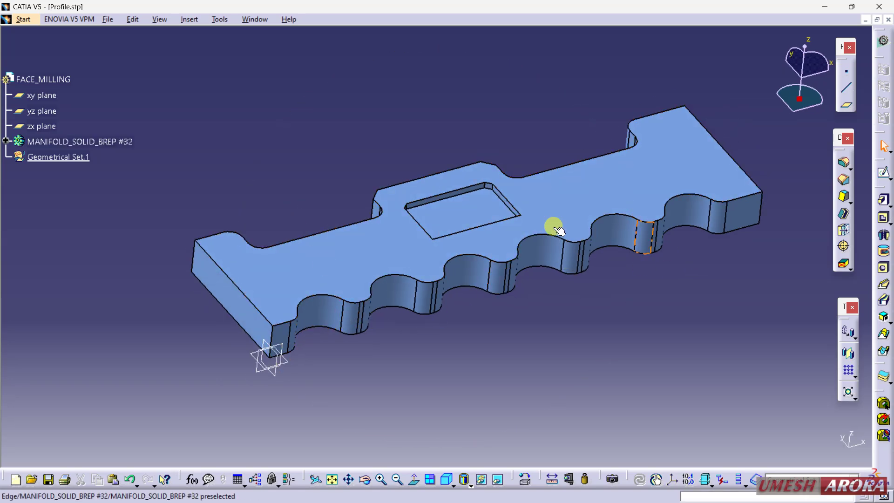
middle_drag(335, 118, 354, 200)
middle_drag(595, 310, 466, 223)
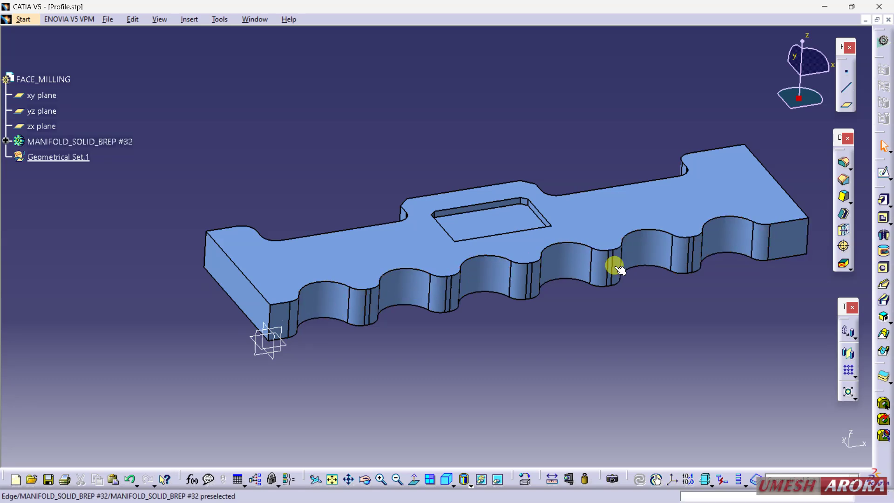
middle_drag(780, 264, 486, 289)
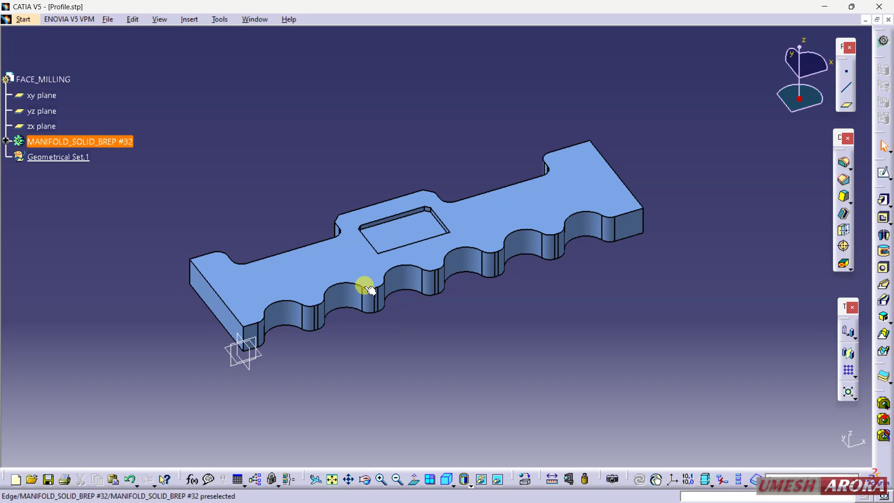
middle_drag(347, 183, 365, 278)
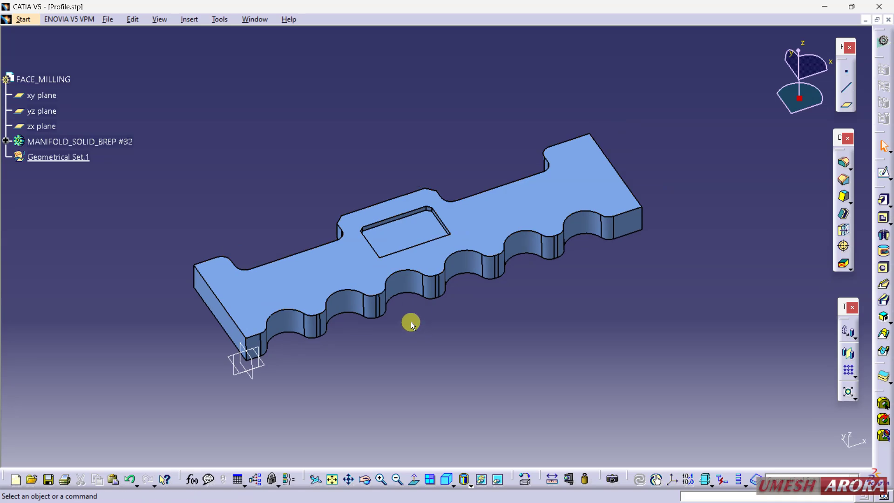
Step: Create a sketch on the xy plane and draw a rectangle around the whole outline of the part
click(885, 177)
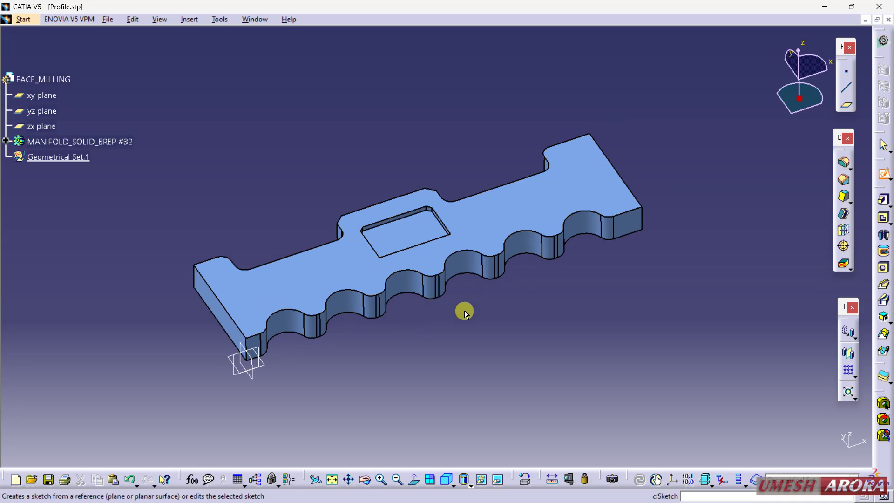
click(259, 361)
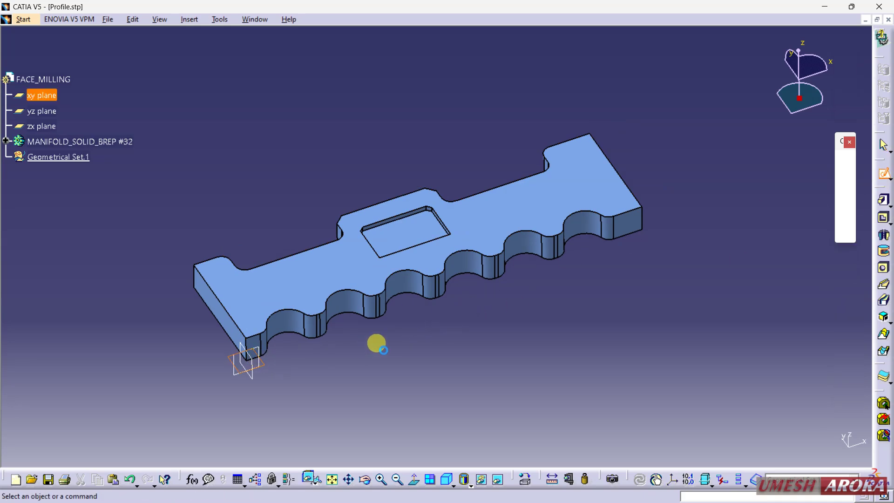
click(884, 340)
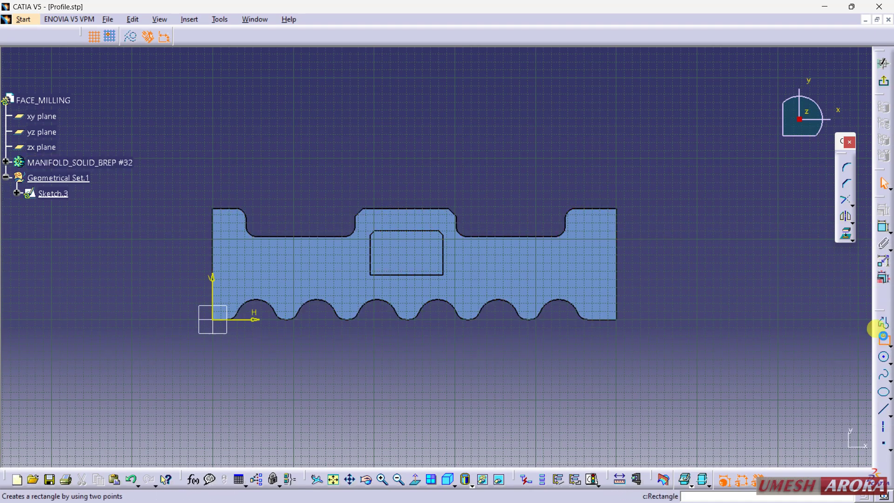
click(200, 178)
click(653, 356)
click(715, 295)
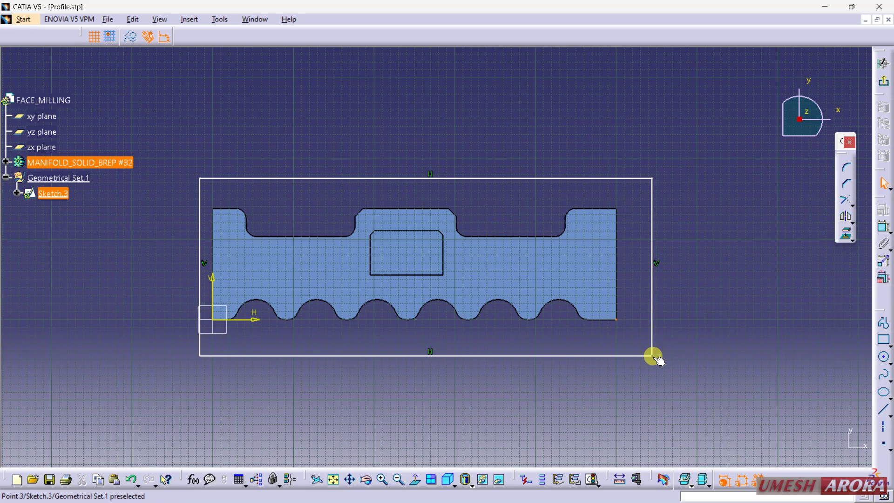
Step: Make two opposite rectangle corners coincident with the part's lower-right and upper-left corner vertices, and exit the sketch
click(653, 357)
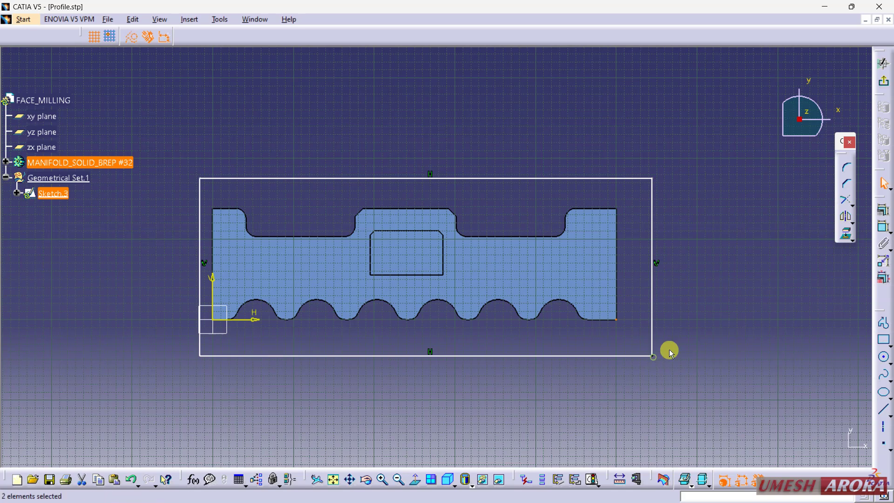
click(877, 214)
click(832, 338)
click(786, 449)
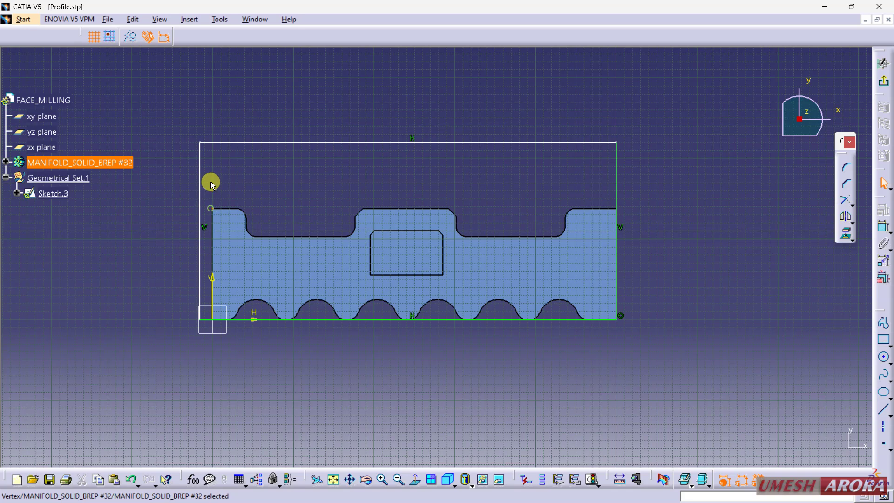
ctrl+click(200, 141)
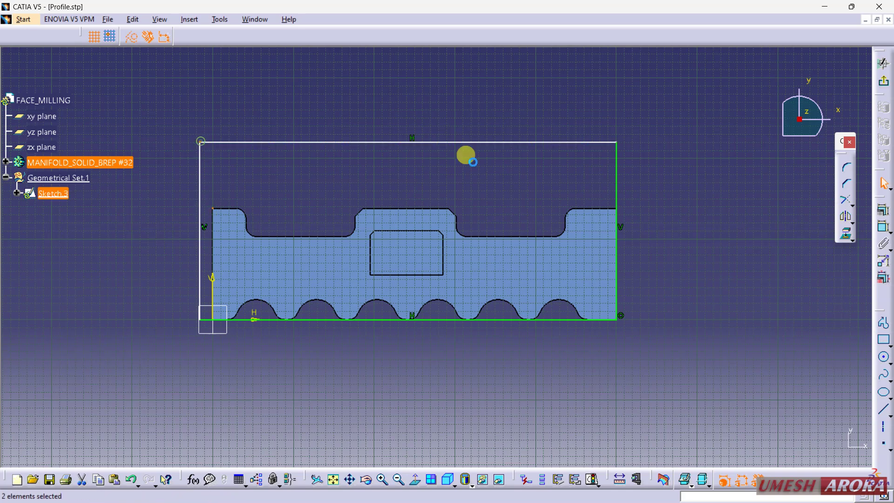
click(844, 217)
click(809, 337)
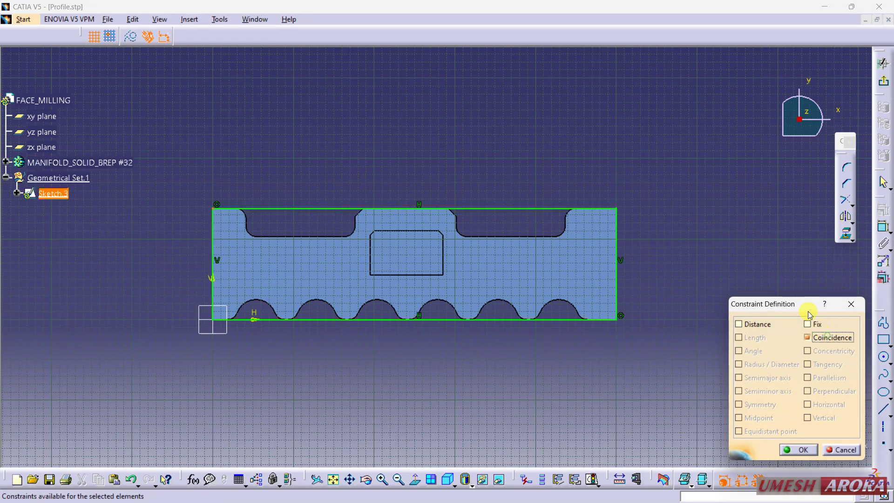
click(798, 450)
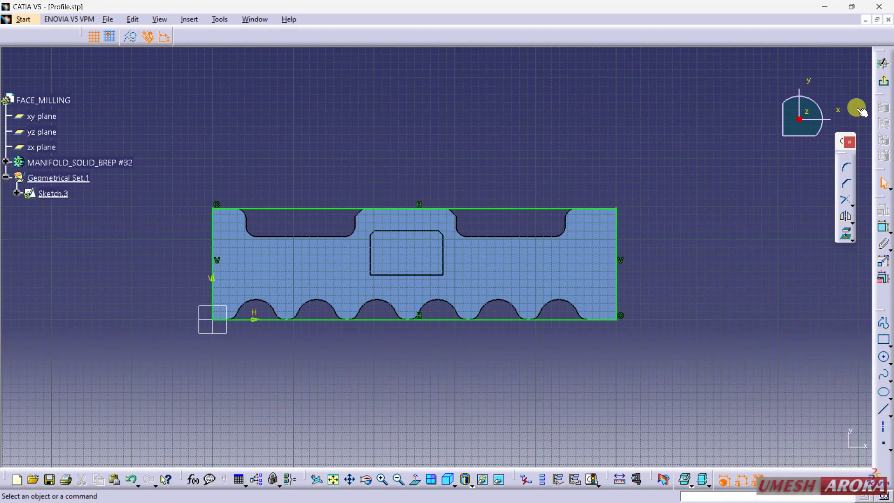
click(878, 87)
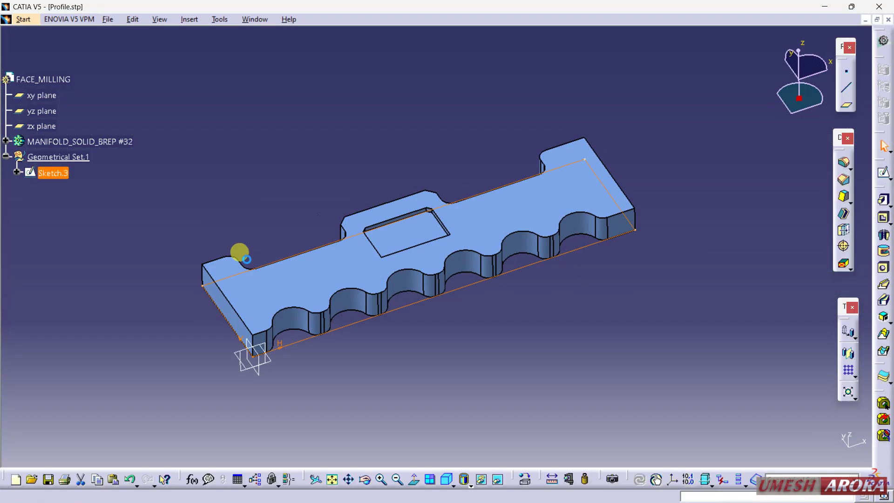
Step: Insert a new body and pad the rectangle sketch 35 mm as the stock block
click(187, 19)
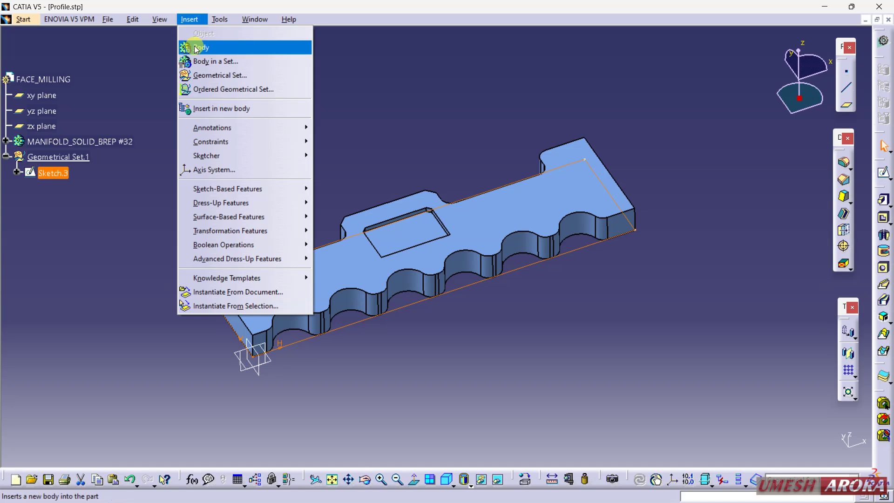
click(194, 45)
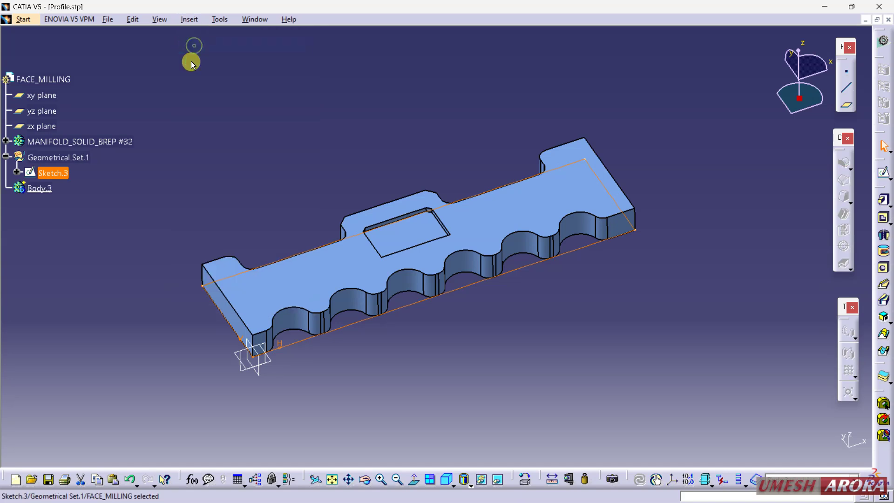
click(883, 200)
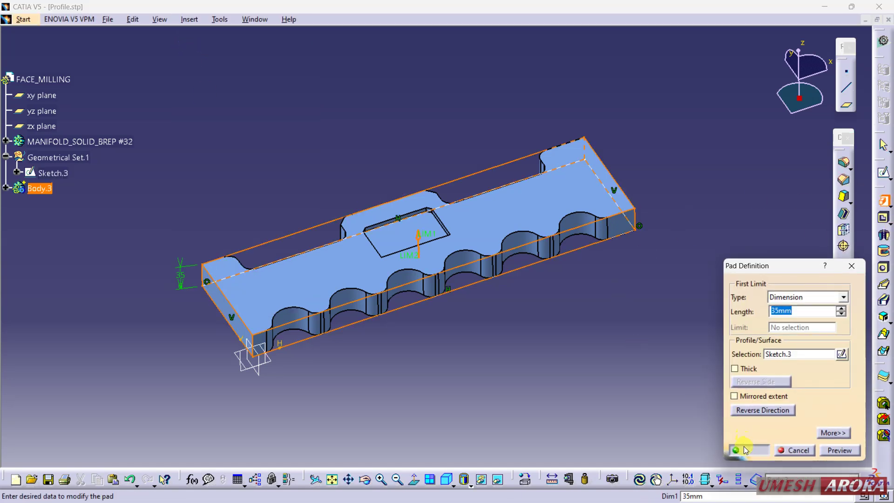
click(748, 450)
Step: Increase the fill transparency of the new stock body so the part inside can be seen
click(40, 188)
right_click(39, 188)
click(145, 233)
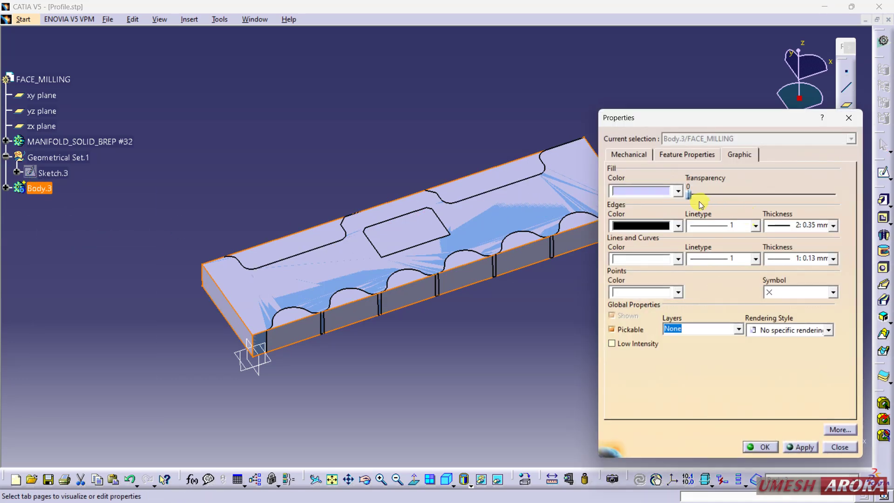
click(764, 447)
Step: Create a sketch on the top face of the stock block and project its two short end edges onto it
middle_drag(563, 331, 455, 265)
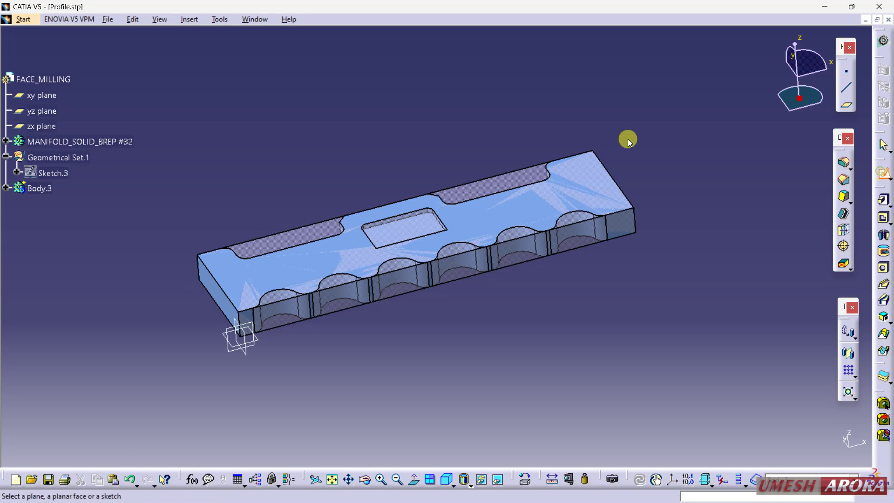
click(489, 170)
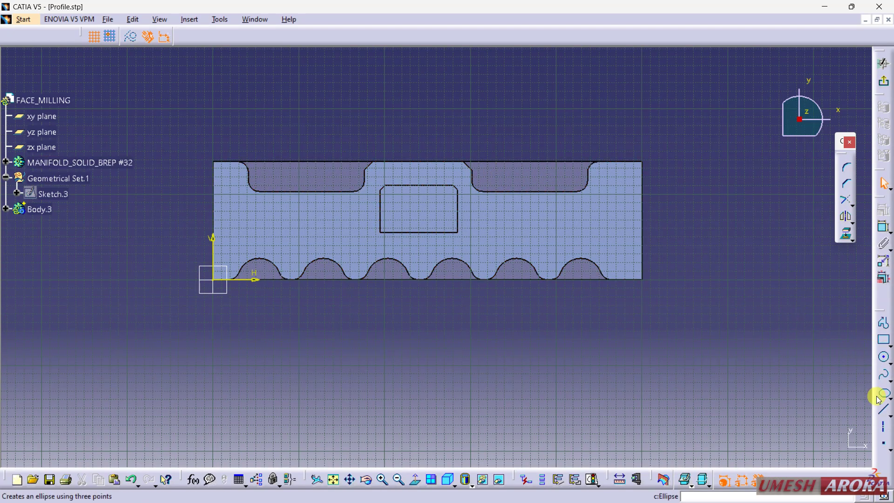
click(851, 240)
click(834, 230)
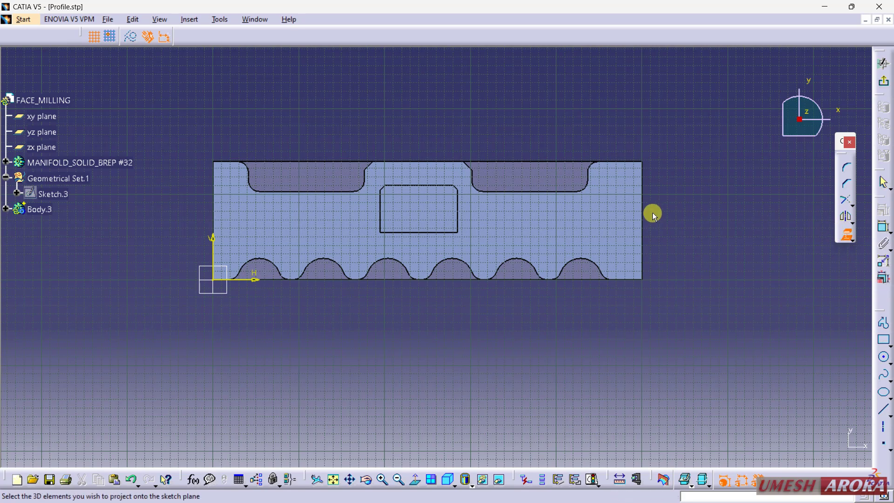
click(643, 224)
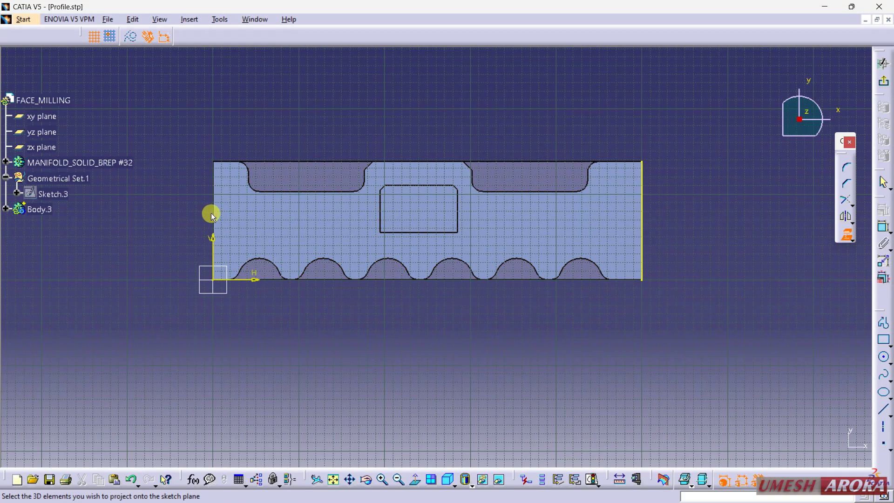
click(211, 214)
Step: Convert the two projected end edges into construction elements
click(131, 36)
click(839, 230)
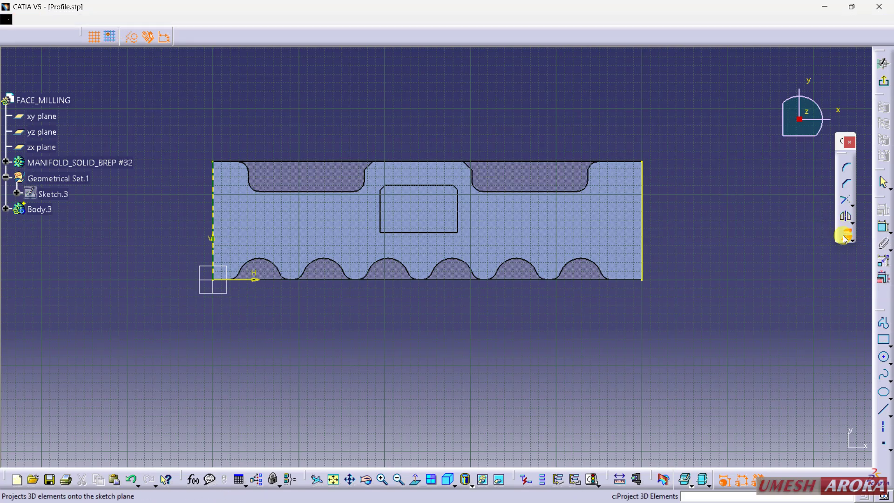
click(643, 214)
ctrl+click(210, 208)
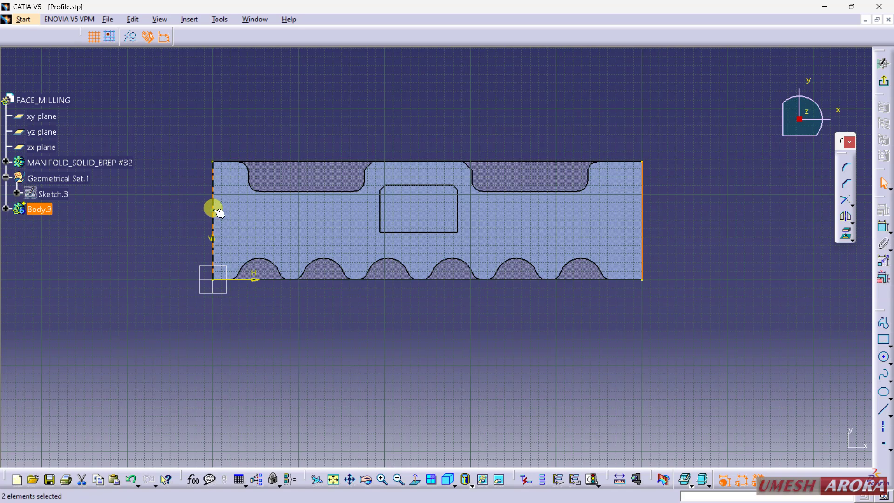
click(131, 37)
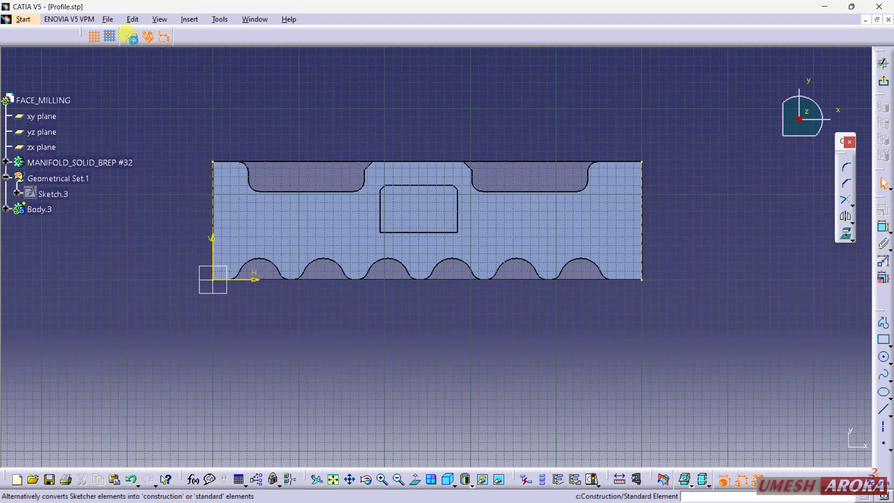
Step: Draw a horizontal line joining the midpoints of the two projected end edges
click(883, 416)
click(211, 221)
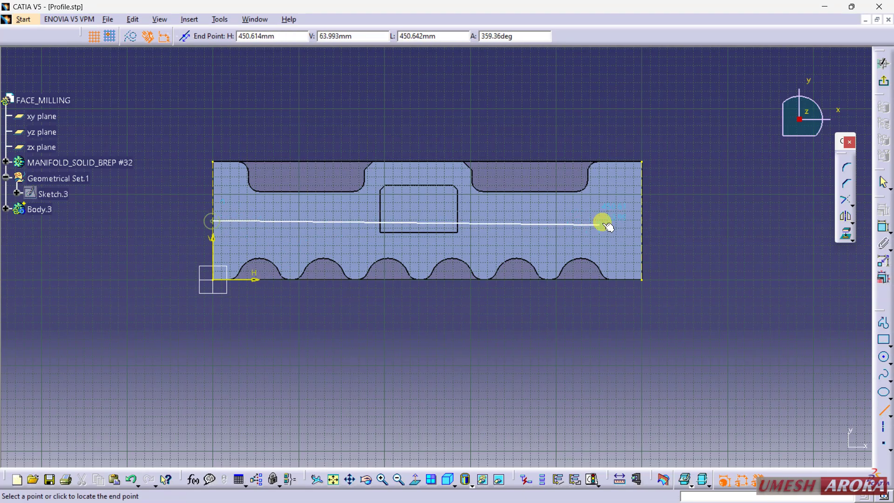
click(643, 220)
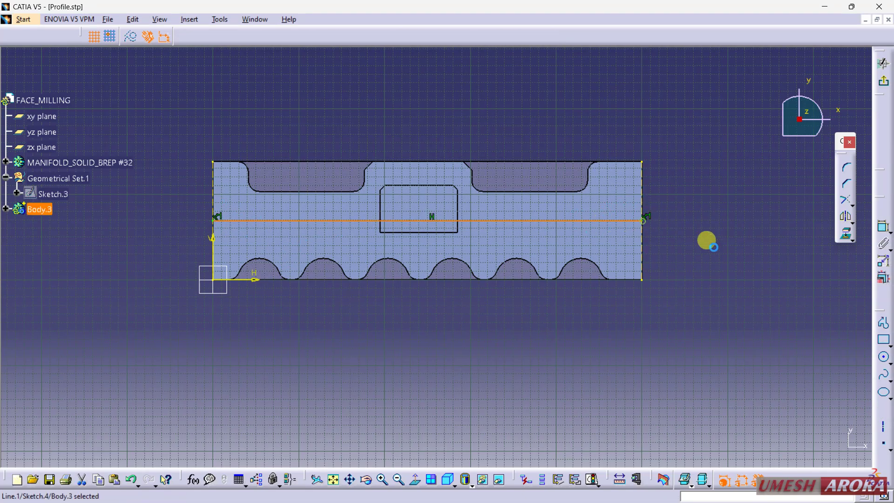
click(835, 373)
Step: Try to place a point at the middle of the horizontal line
click(885, 444)
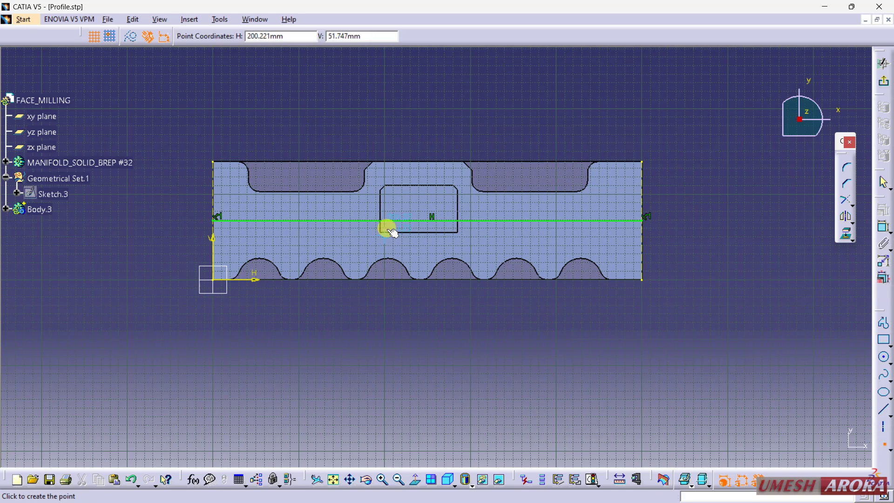
click(433, 219)
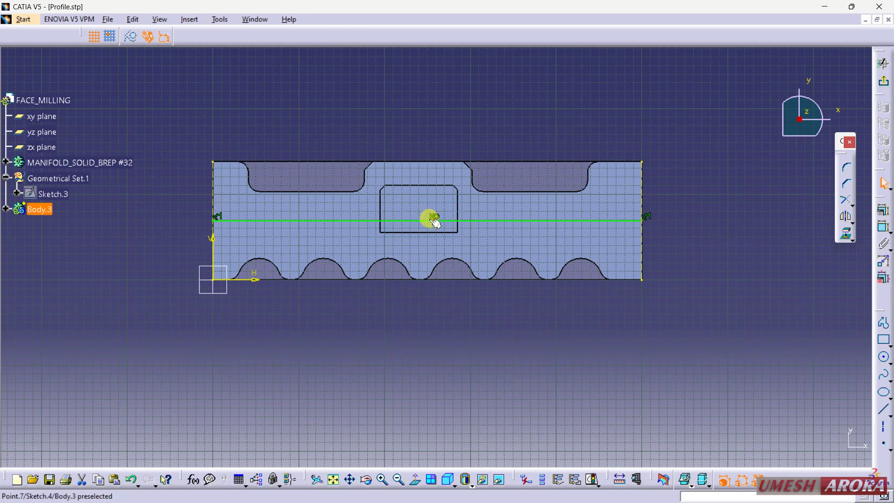
click(449, 291)
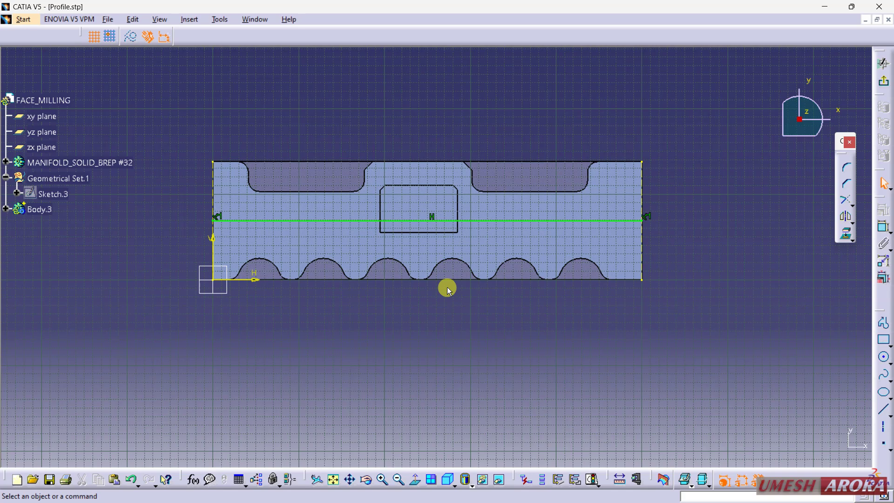
Step: Place a point at the horizontal line's midpoint, with the line converted to construction geometry, and exit the sketch
click(879, 445)
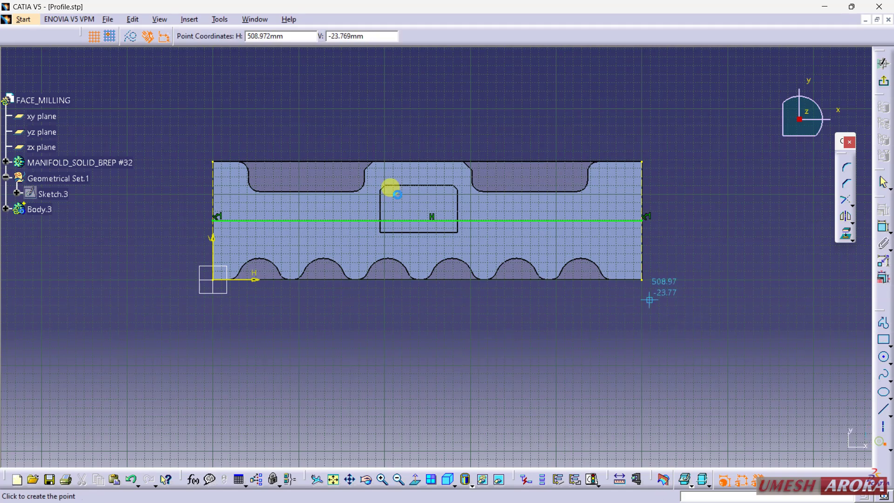
click(435, 220)
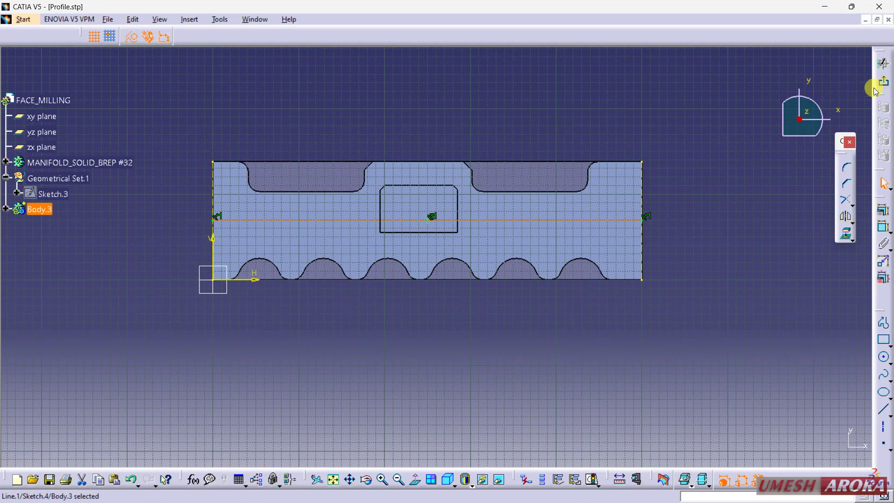
click(883, 63)
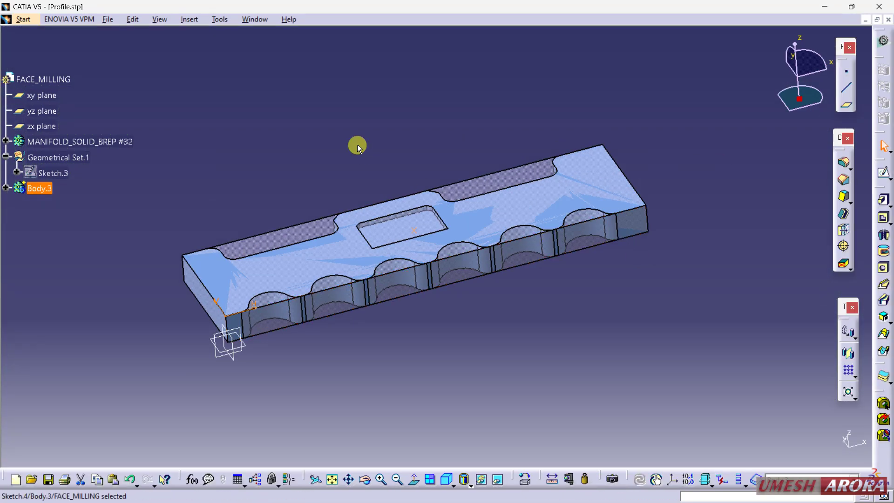
Step: Switch to the Prismatic Machining workbench with the prepared part
mouse_move(315, 128)
middle_down()
mouse_move(305, 163)
mouse_move(318, 172)
mouse_move(374, 166)
middle_up()
click(23, 20)
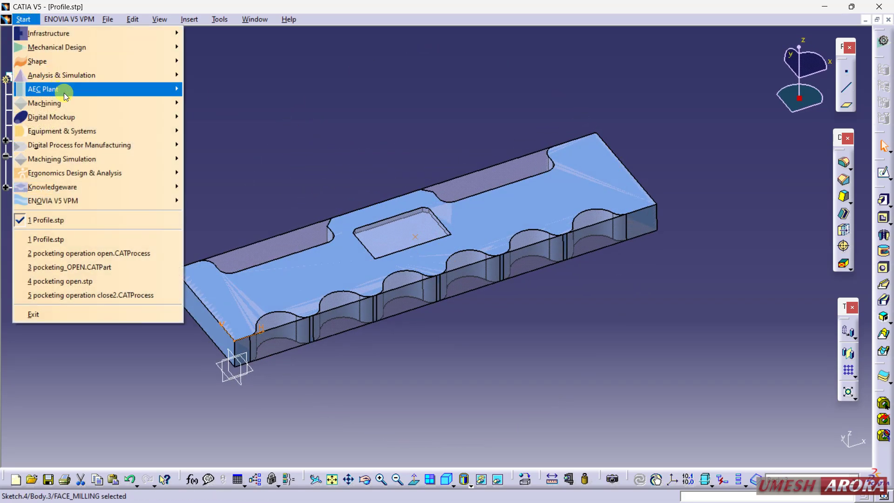
mouse_move(67, 103)
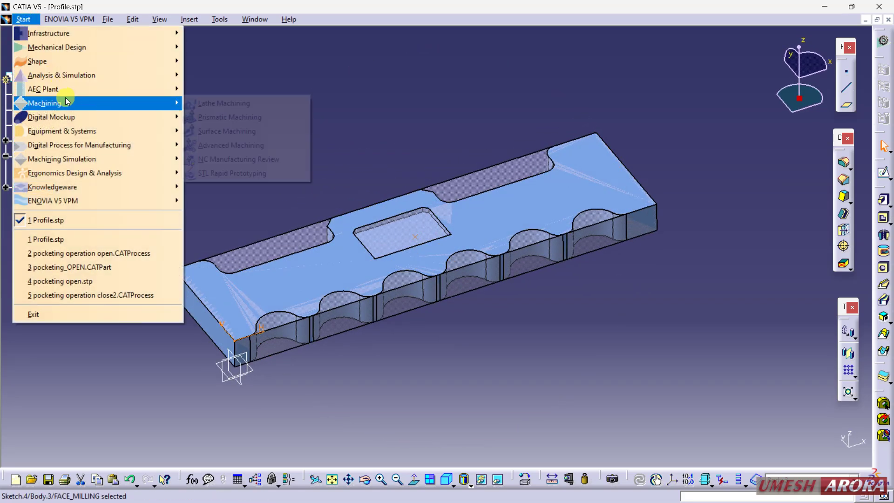
click(212, 118)
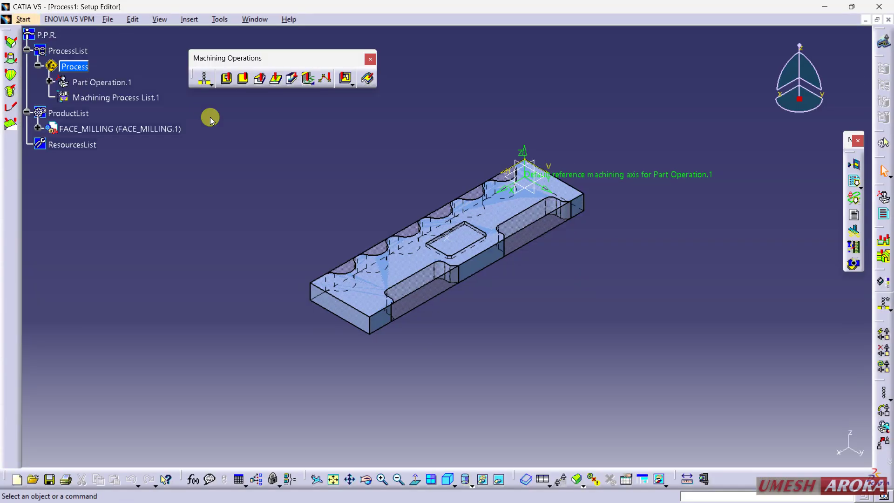
Step: Assign a 3-axis machine to Part Operation.1 with the fanuc0.lib post processor and ISO as the NC data type
middle_drag(499, 167, 470, 122)
double_click(86, 81)
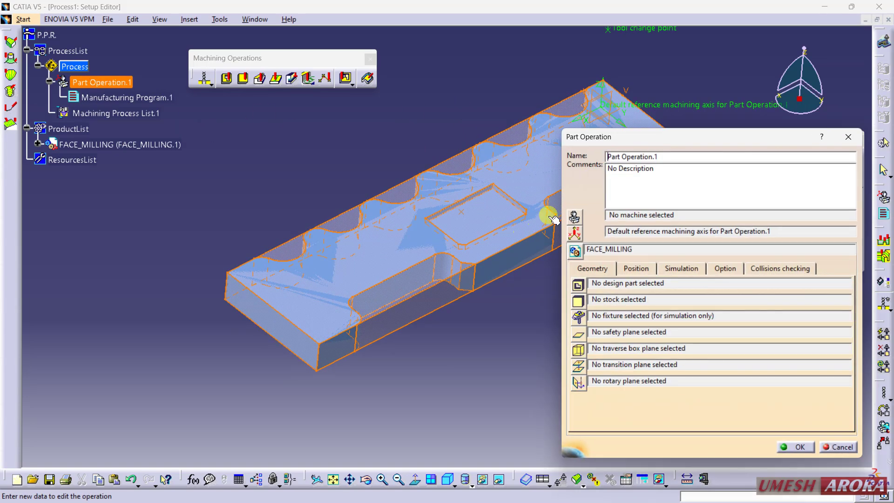
click(574, 217)
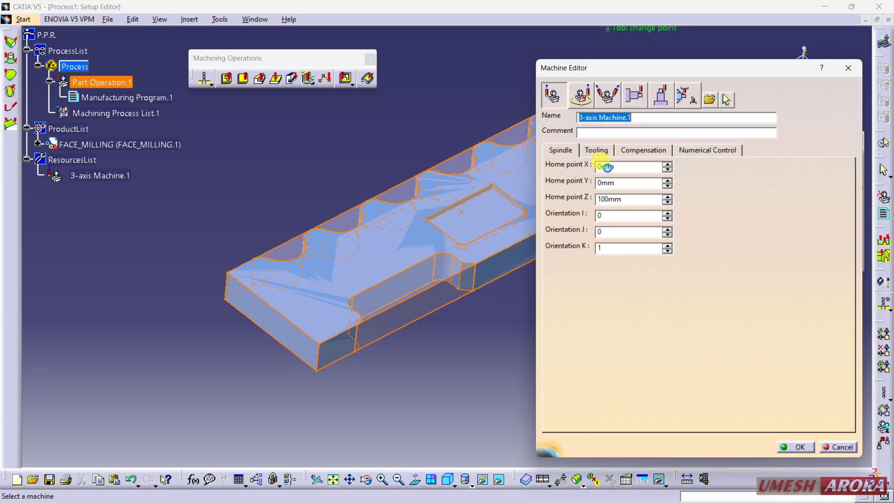
click(701, 150)
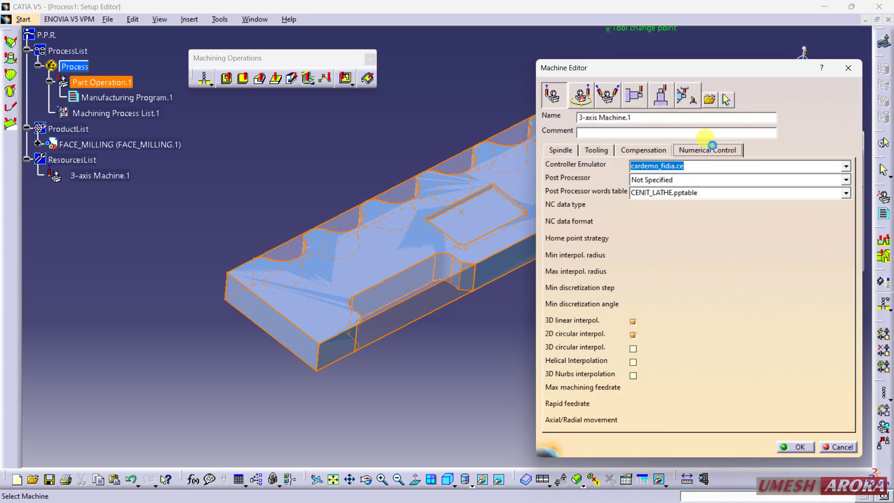
click(741, 181)
scroll(733, 218, down, 5)
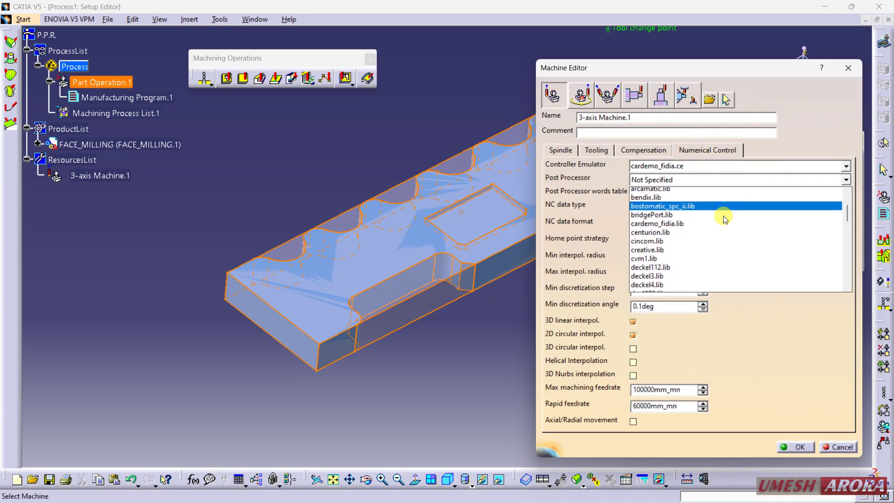
scroll(671, 247, down, 1)
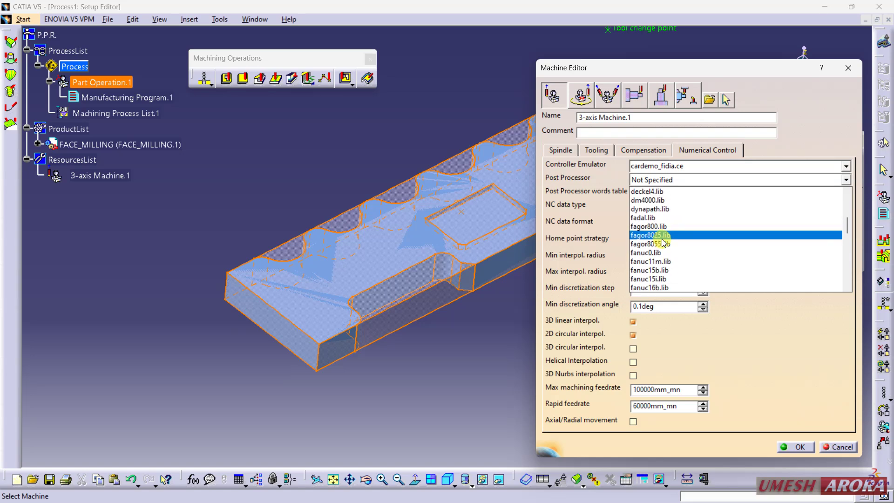
click(670, 252)
click(661, 208)
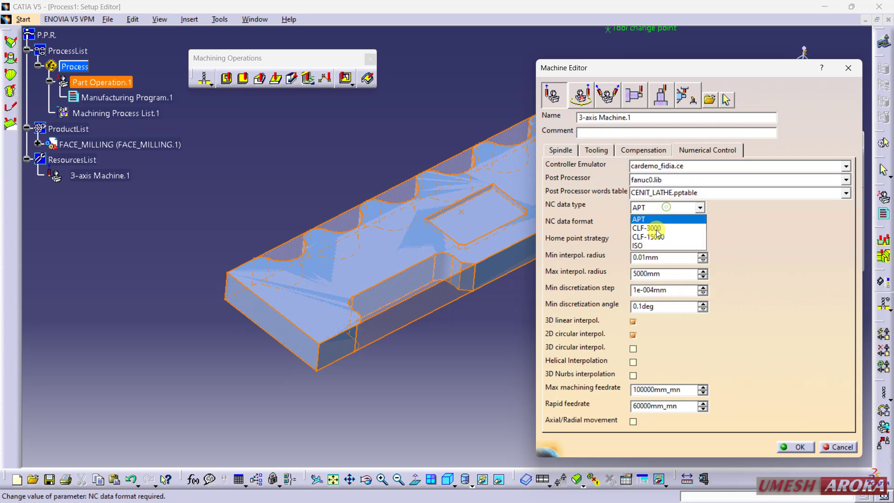
click(650, 243)
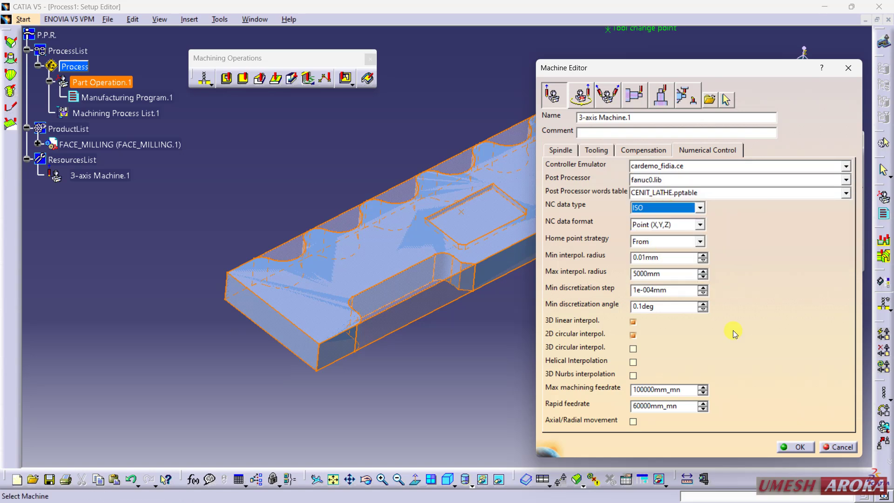
click(793, 447)
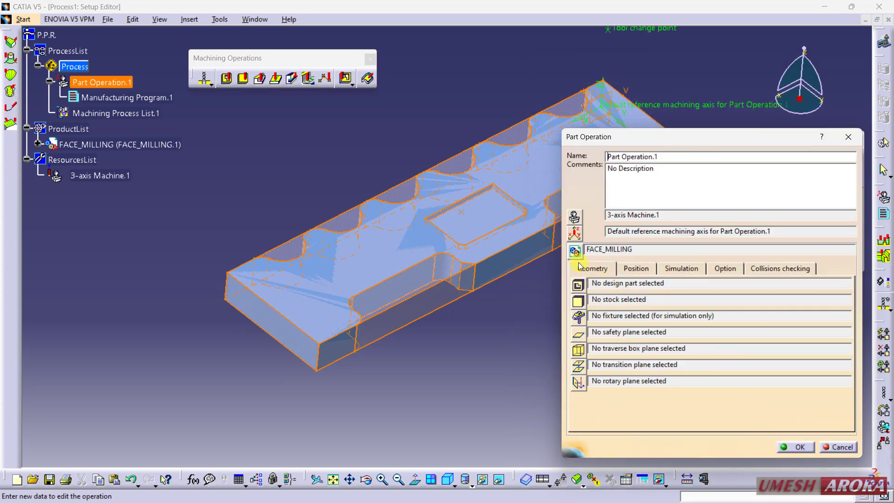
Step: Set the origin of the part operation's reference machining axis on the sketched centre point of the stock
click(574, 233)
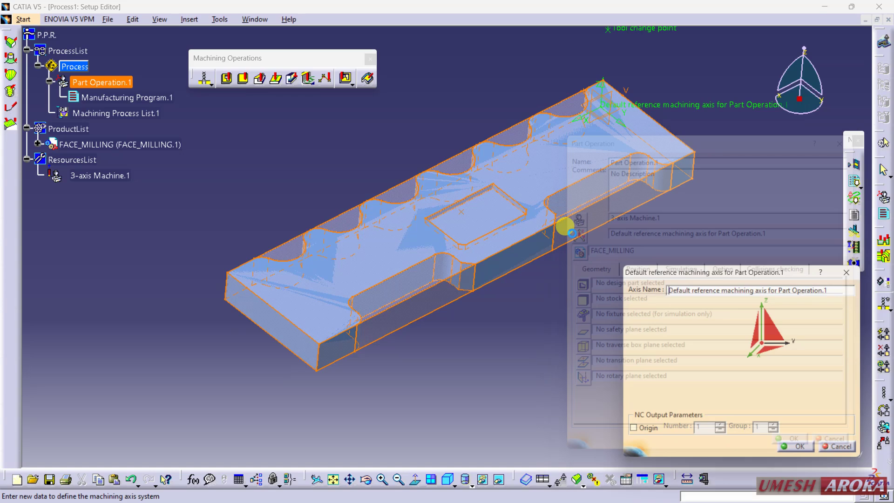
click(767, 351)
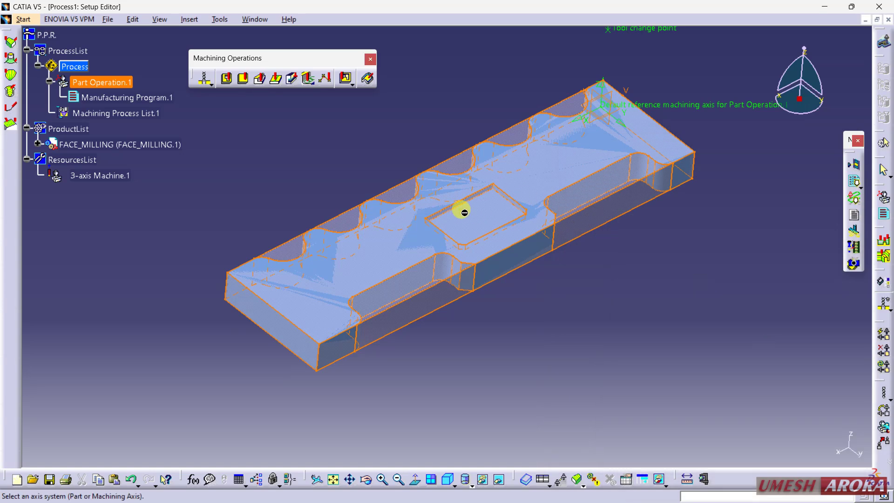
mouse_move(458, 211)
middle_down()
mouse_move(519, 295)
mouse_move(489, 256)
mouse_move(503, 300)
mouse_move(455, 213)
middle_up()
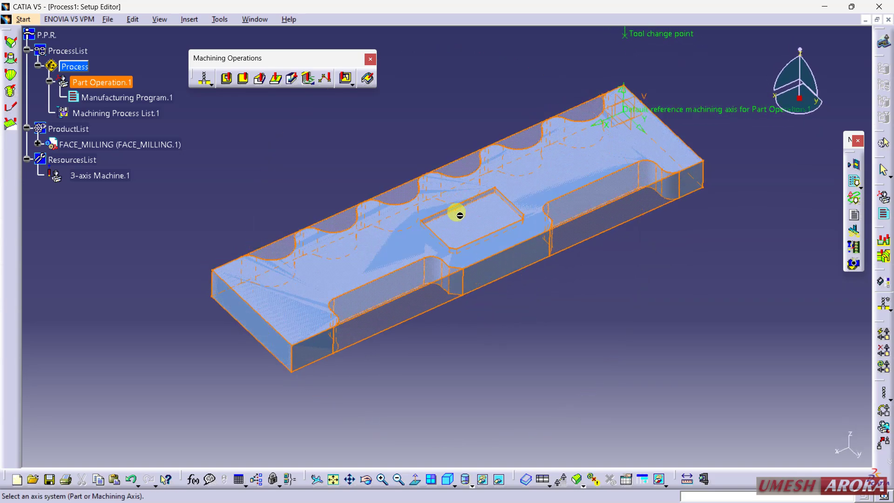
click(457, 218)
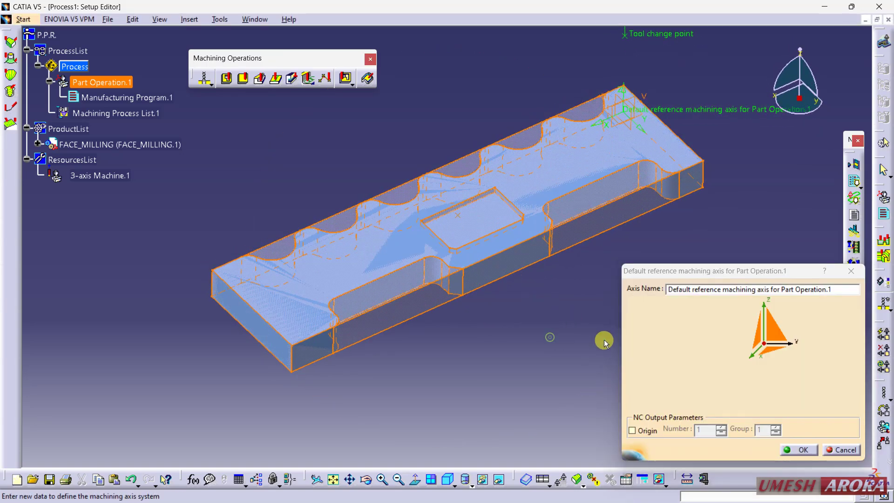
click(763, 347)
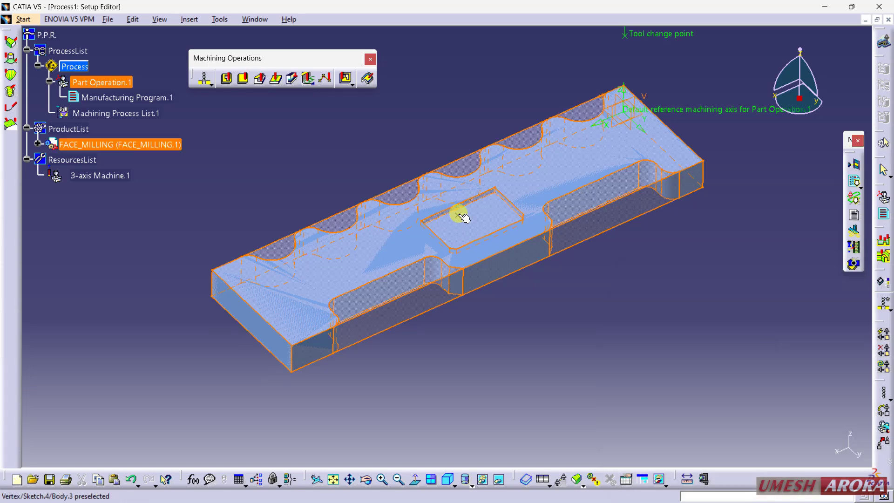
click(459, 213)
click(783, 448)
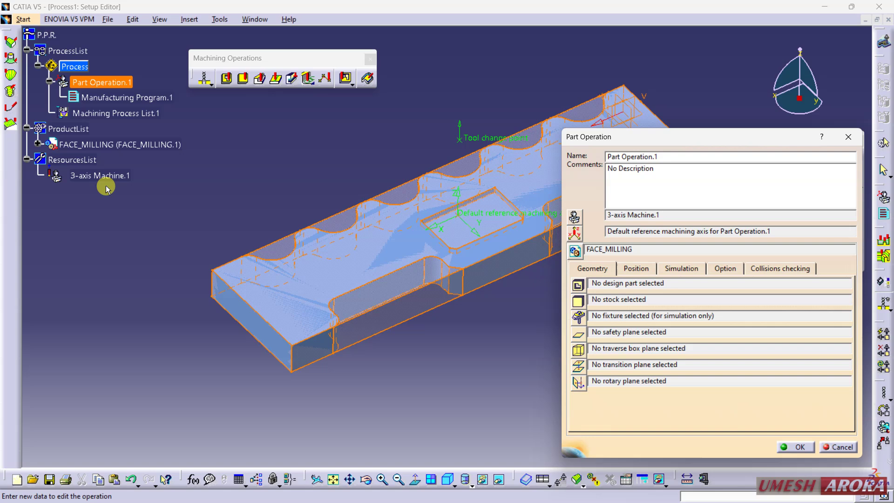
Step: Assign MANIFOLD_SOLID_BREP #32 as the design part and Body.3 as the stock, and confirm the part operation
click(38, 146)
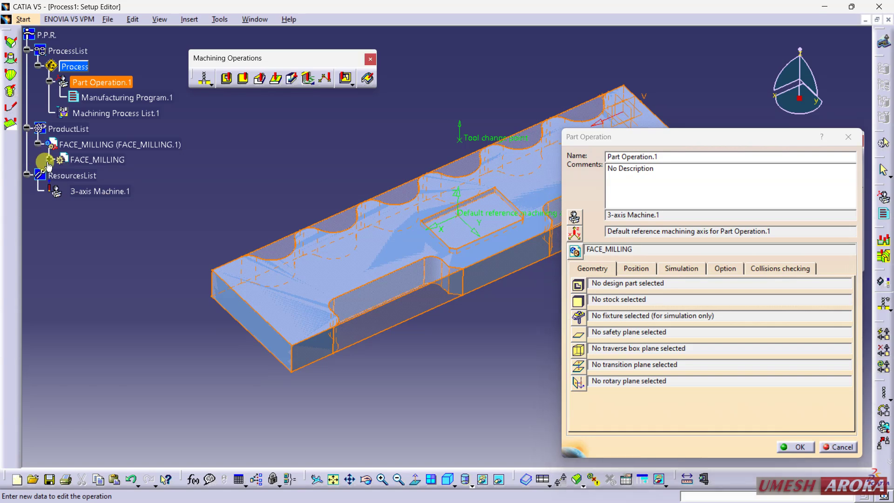
click(48, 160)
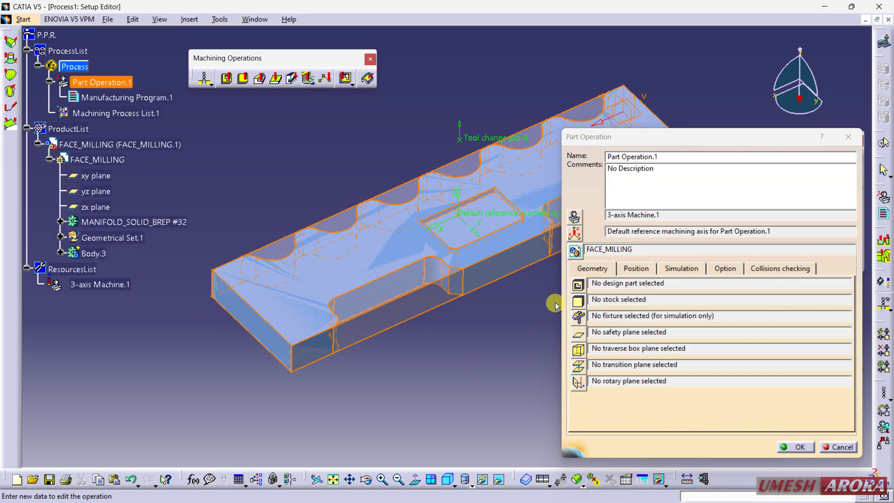
click(579, 286)
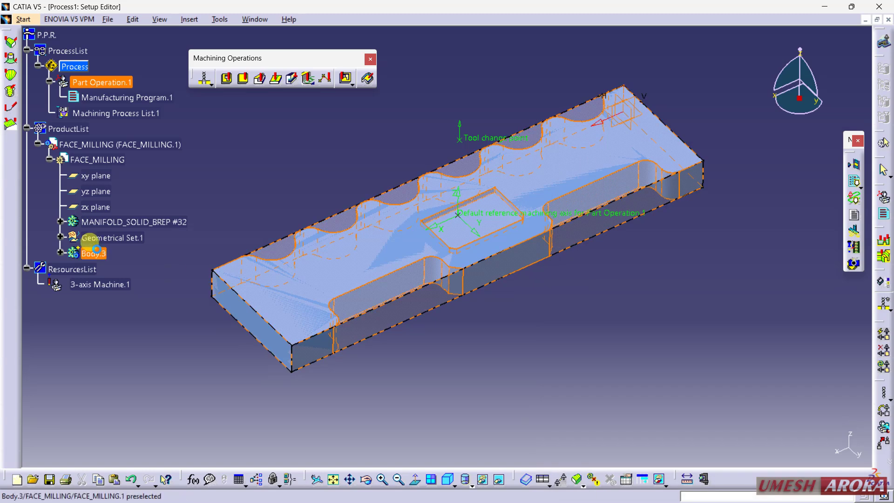
click(108, 222)
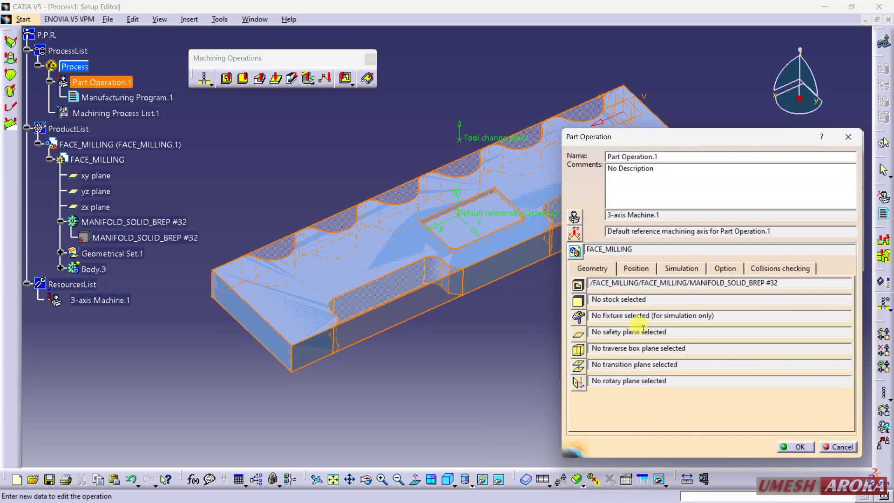
click(579, 302)
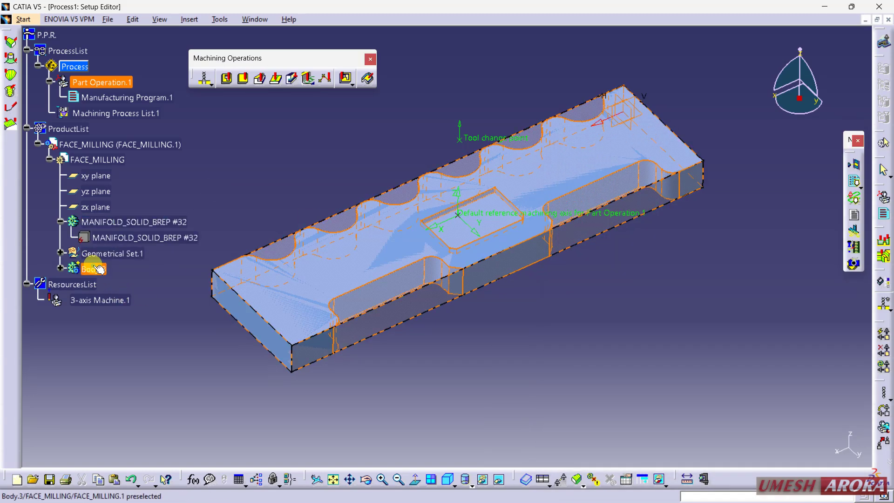
click(93, 270)
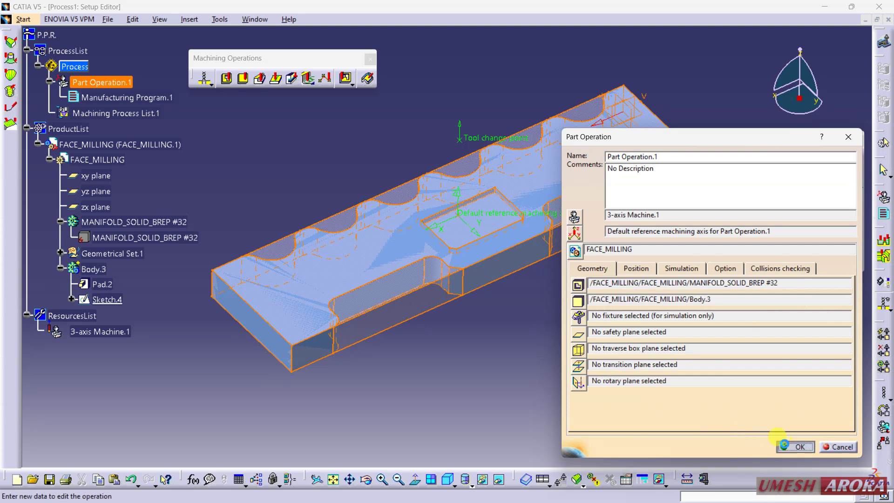
click(785, 445)
Step: Hide the transparent stock pad so only the design part is displayed
click(536, 365)
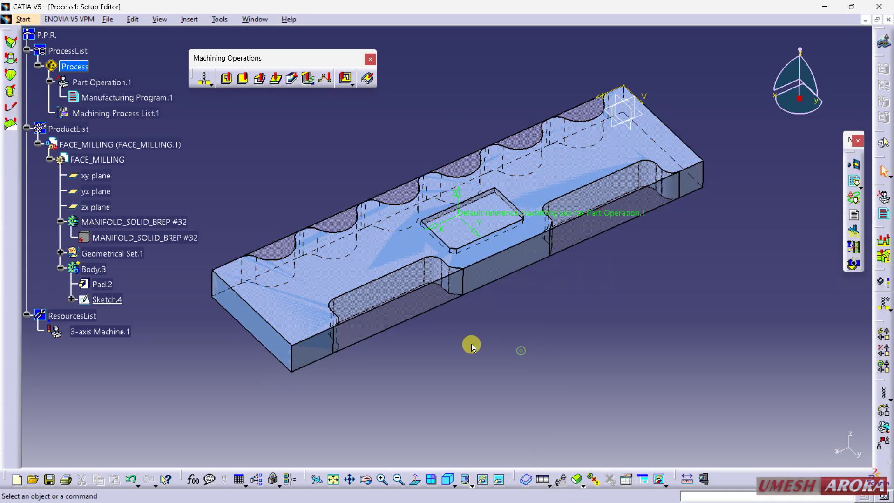
right_click(397, 304)
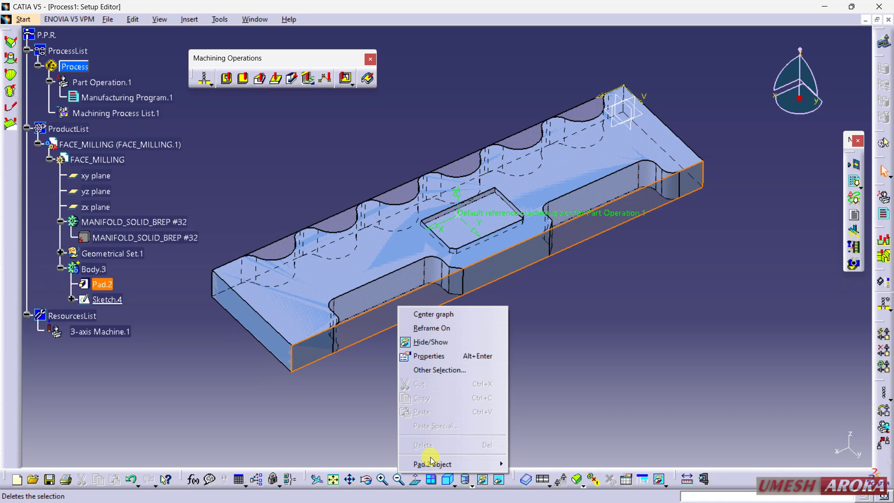
click(427, 341)
Step: Insert a Profile Contouring operation into the manufacturing program
middle_drag(436, 350, 511, 305)
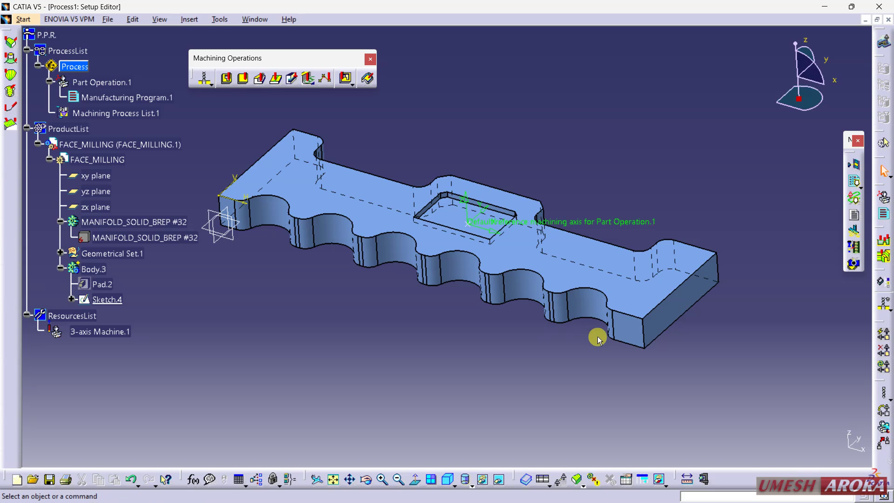
click(261, 81)
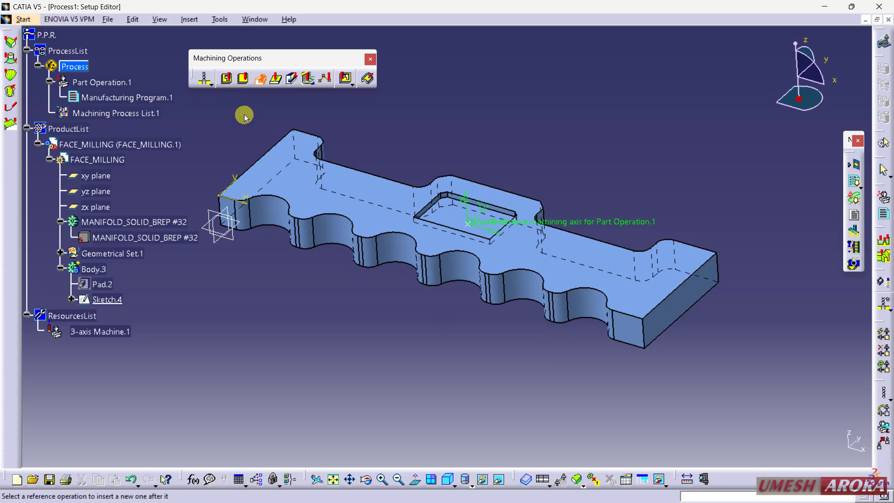
click(344, 199)
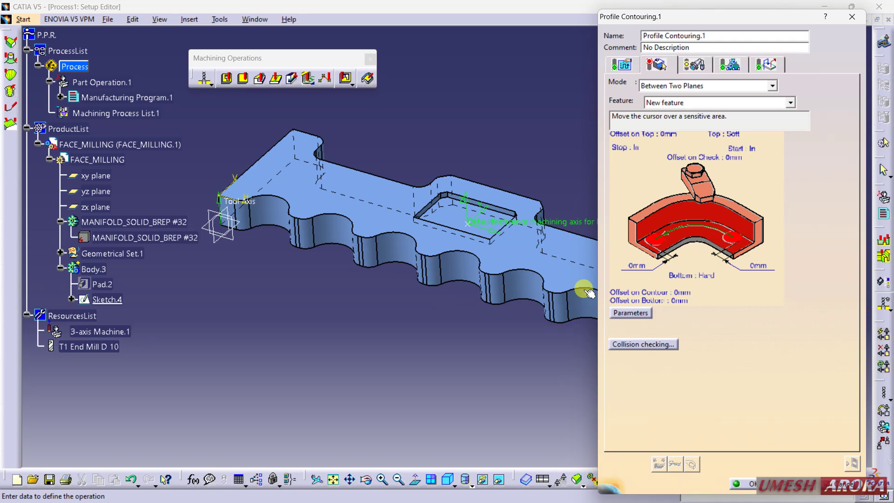
Step: Select the short straight upper edge at the end of the scalloped side as the contouring guide
click(737, 224)
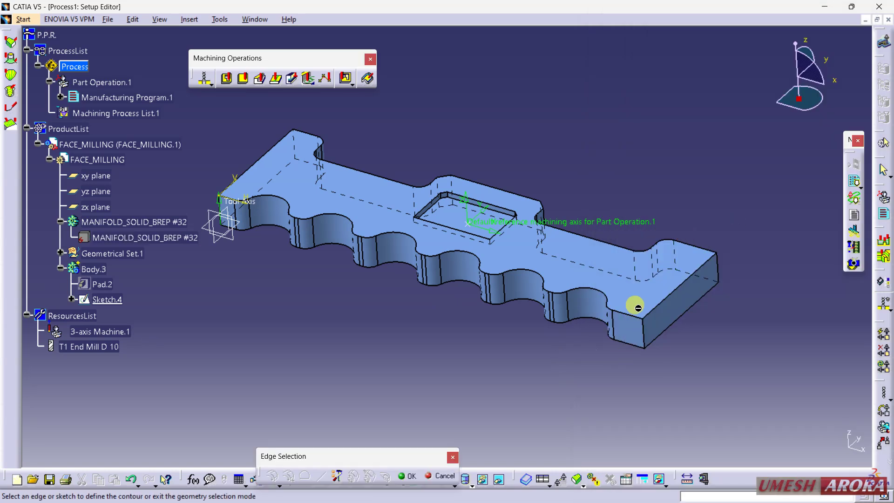
click(624, 313)
middle_drag(587, 332, 676, 356)
double_click(757, 347)
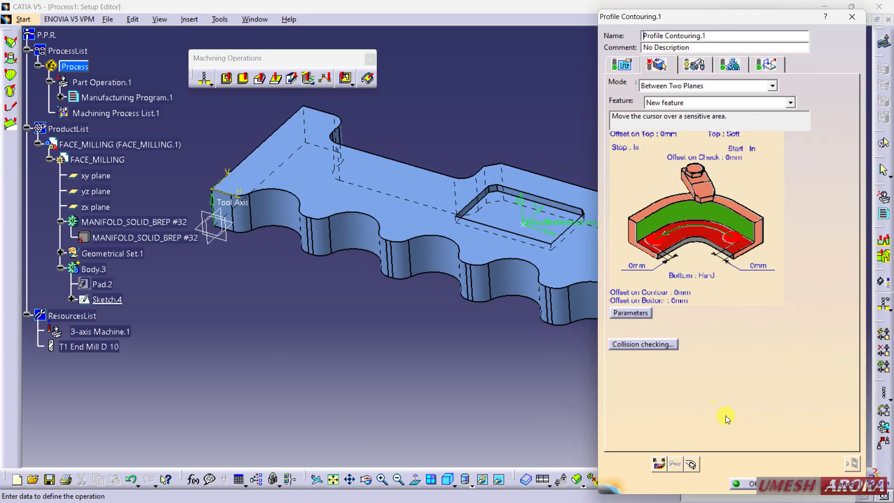
Step: Extend the guide contour along every scallop of the upper edge to the corner at the opposite end and accept the edge selection
click(738, 228)
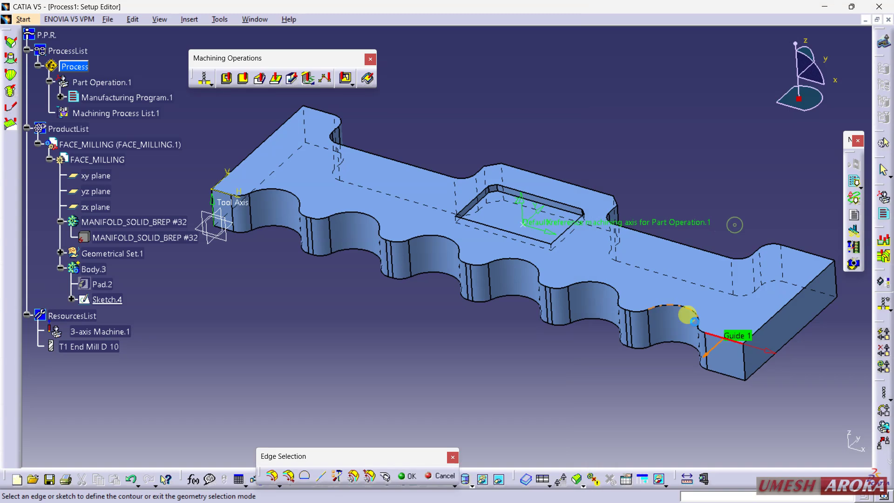
click(694, 313)
mouse_move(587, 356)
middle_down()
mouse_move(574, 330)
mouse_move(598, 343)
middle_up()
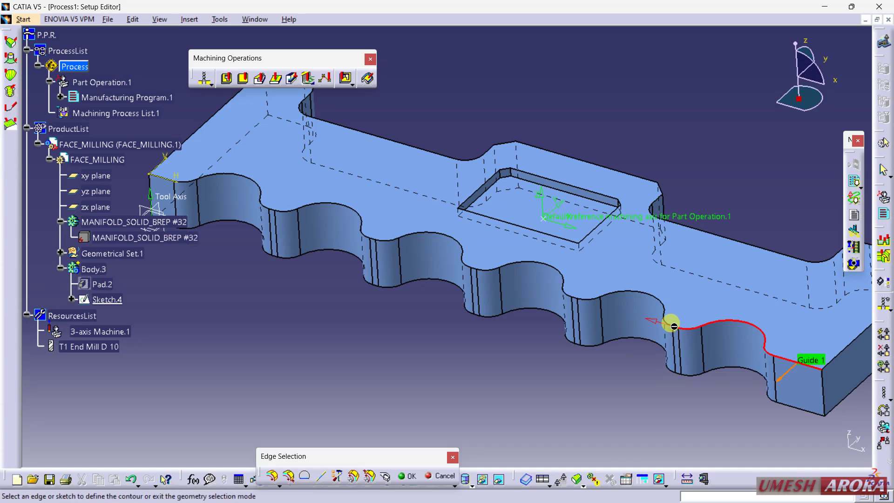
middle_drag(627, 371, 708, 285)
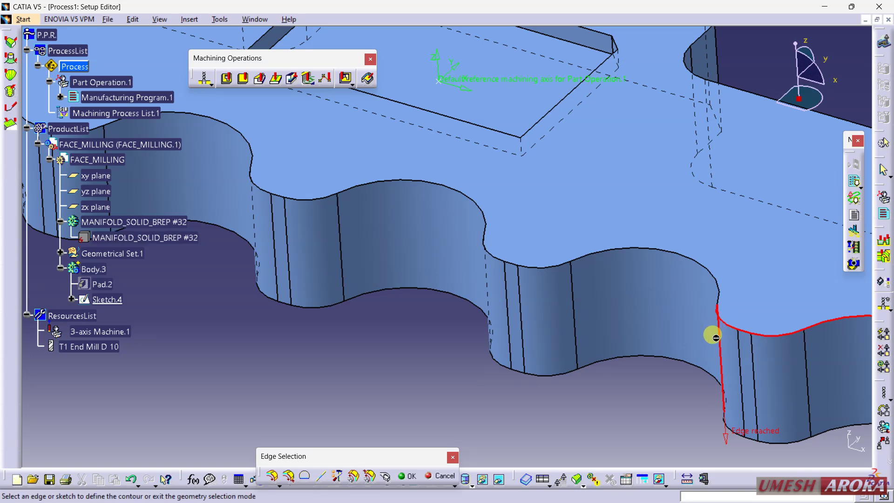
click(685, 249)
click(462, 195)
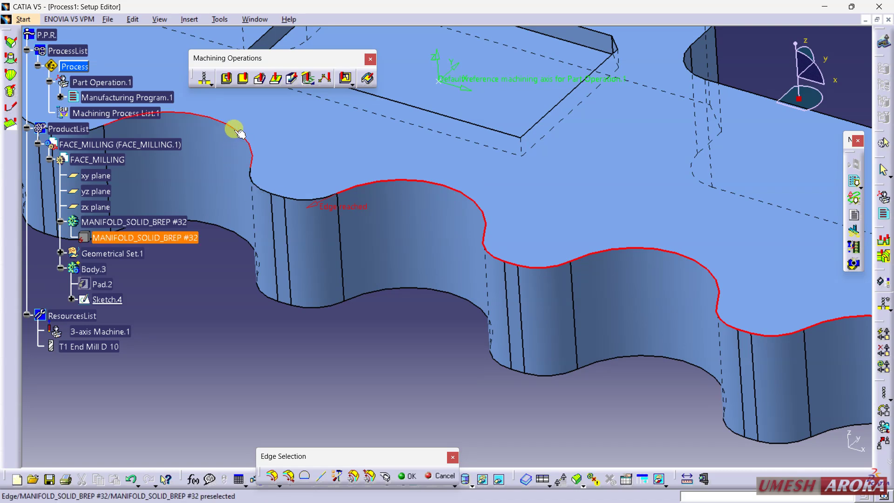
ctrl+middle_drag(330, 144, 364, 187)
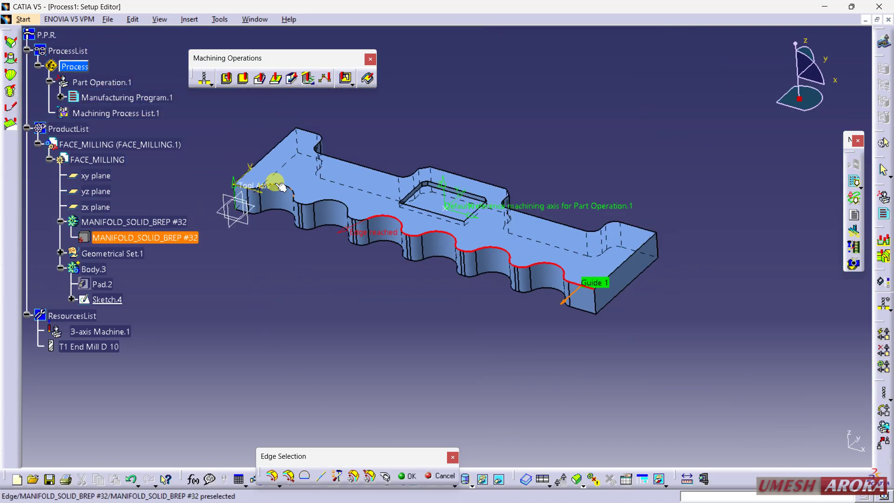
middle_drag(242, 278, 313, 198)
middle_drag(408, 244, 629, 296)
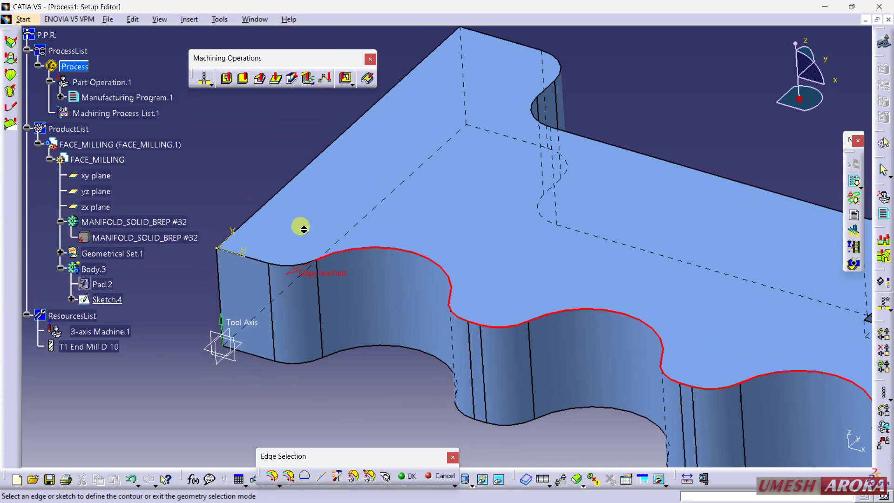
click(249, 253)
middle_drag(328, 287, 300, 232)
click(409, 476)
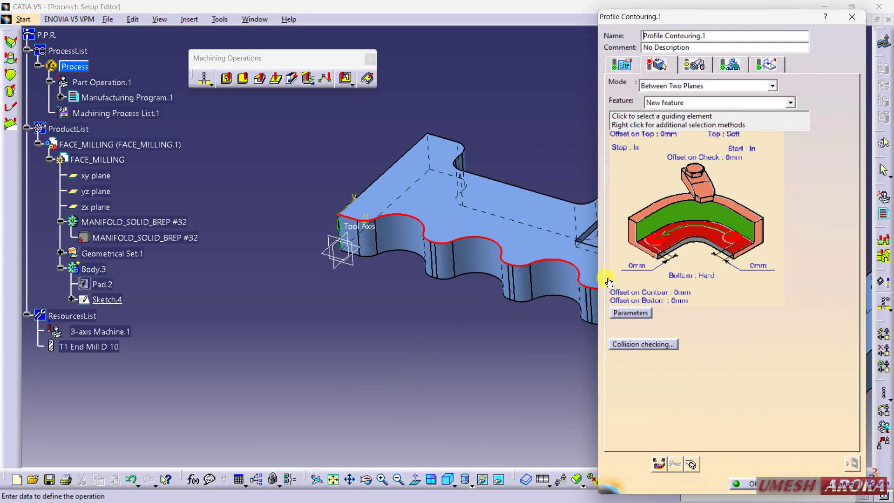
Step: Select the part's underside as the bottom plane and its upper face as the top plane of the contouring operation
click(695, 245)
middle_drag(589, 354, 543, 259)
click(543, 263)
middle_drag(487, 135, 419, 210)
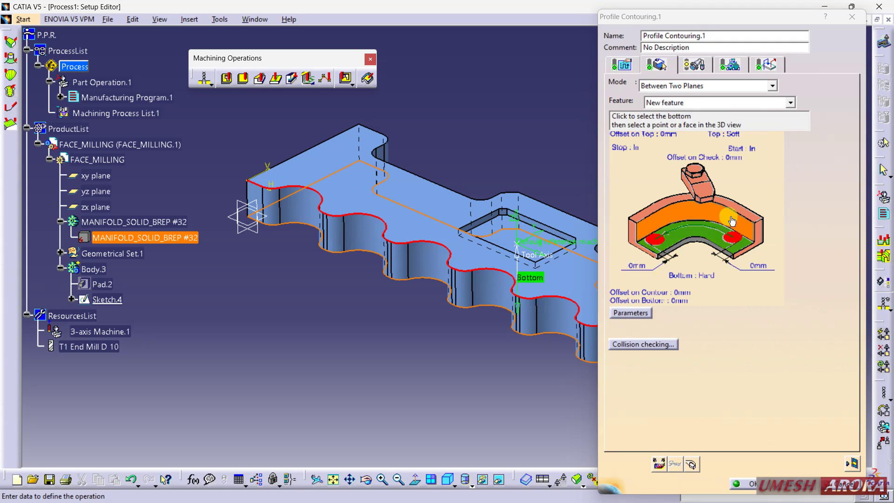
click(746, 212)
click(357, 199)
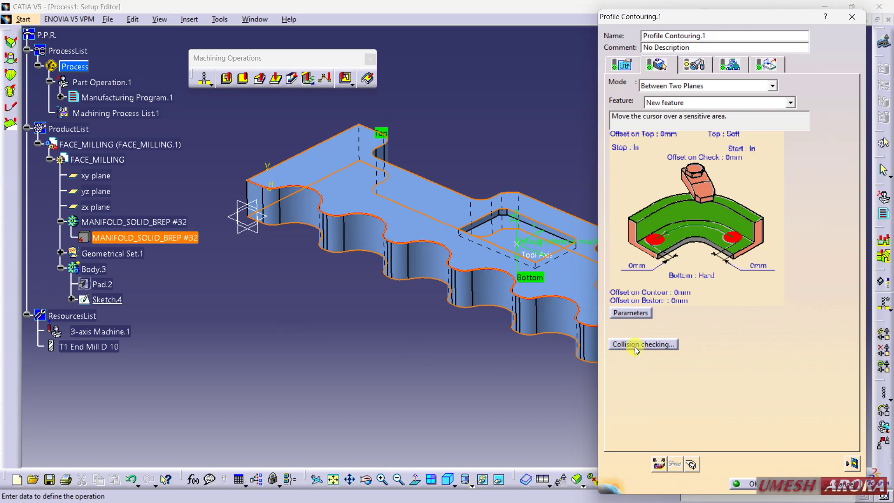
Step: Select the vertical corner edges at both ends of the scalloped side as the two relimiting elements
click(760, 228)
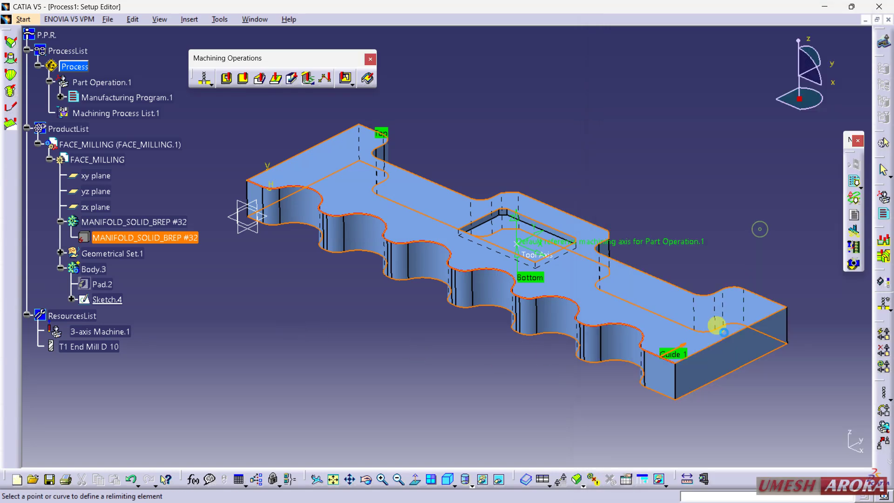
click(674, 375)
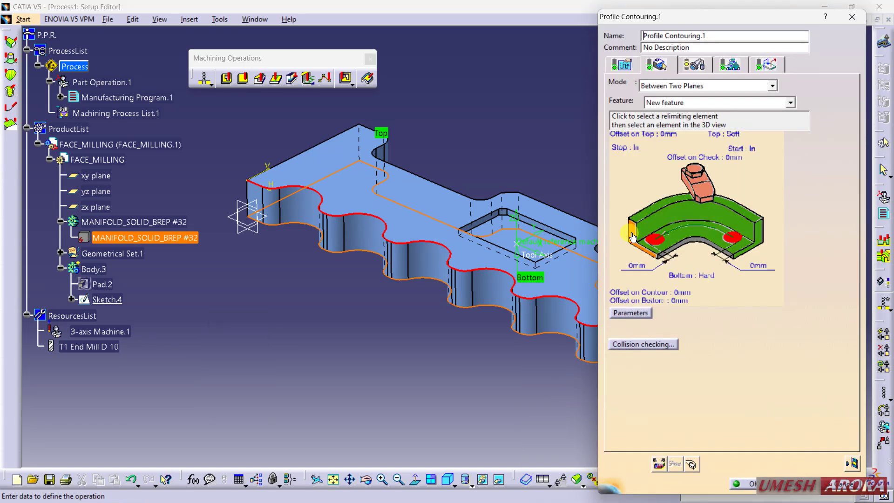
click(652, 236)
click(247, 192)
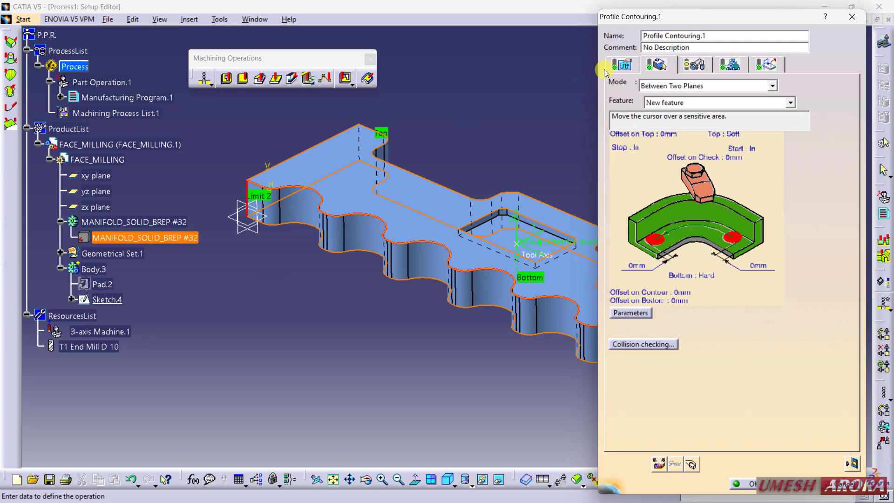
Step: Set both the machining tolerance and the fixture accuracy of the contouring strategy to 0.01 mm
click(621, 67)
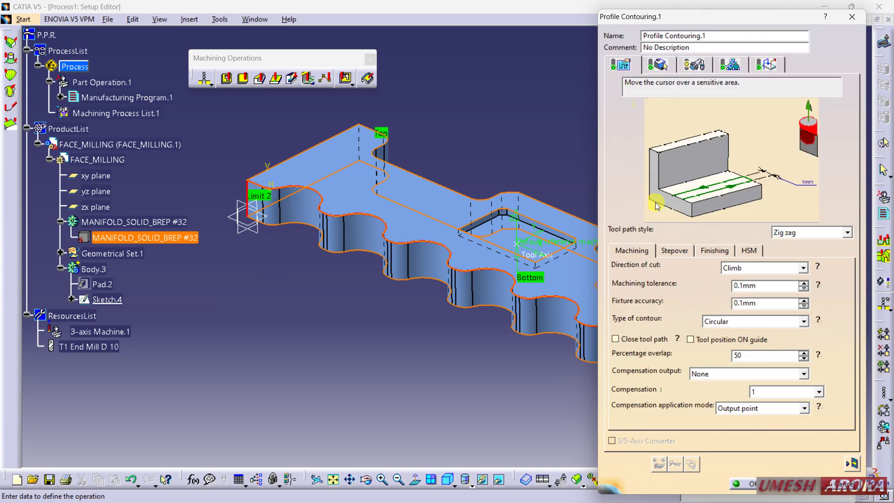
click(740, 285)
text(0)
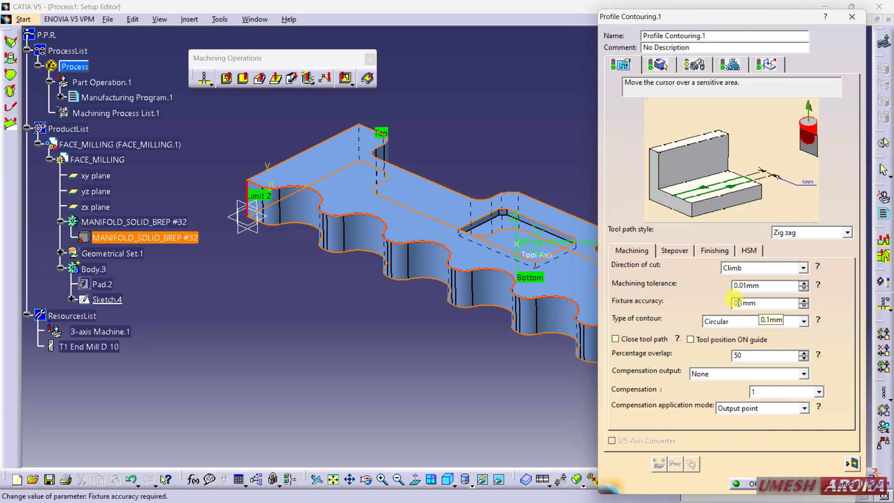
click(741, 303)
text(0)
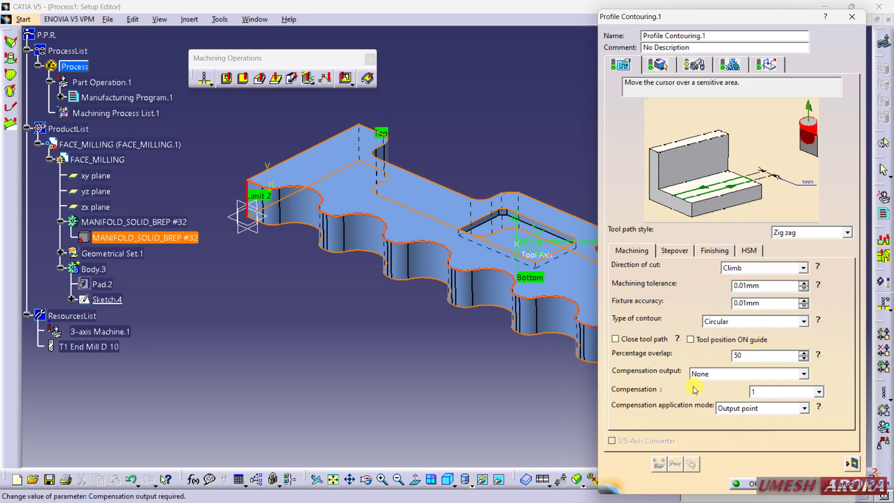
Step: Switch the axial strategy to Maximum depth of cut and set the depth to 2 mm
click(681, 251)
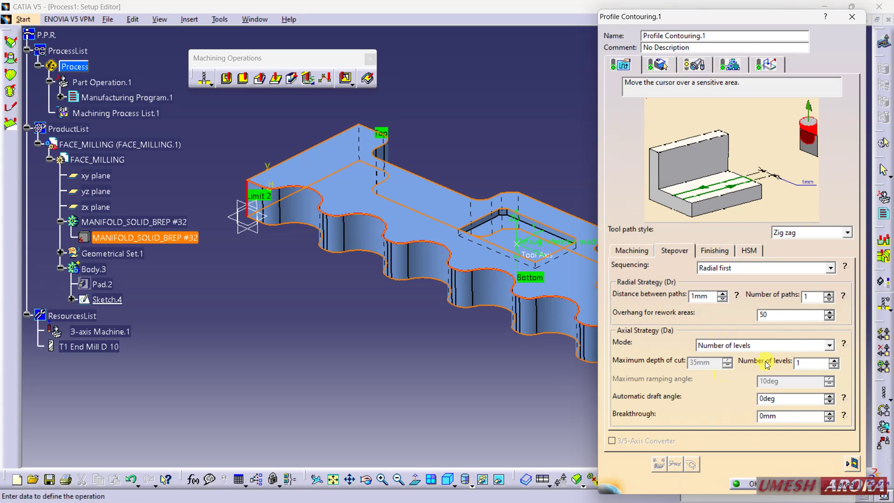
click(825, 345)
click(746, 357)
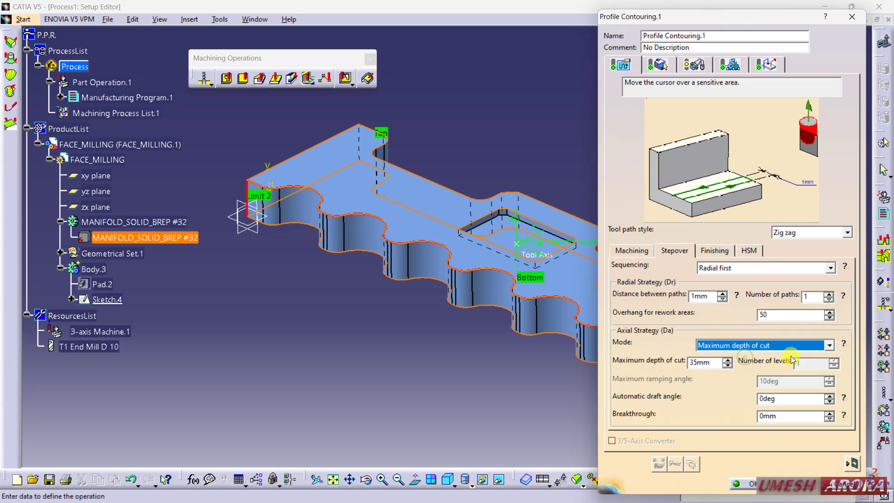
double_click(705, 362)
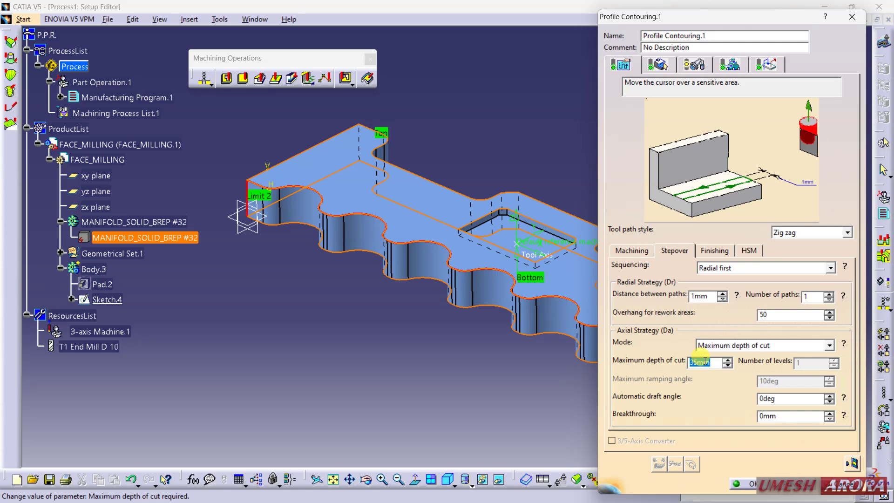
key(Return)
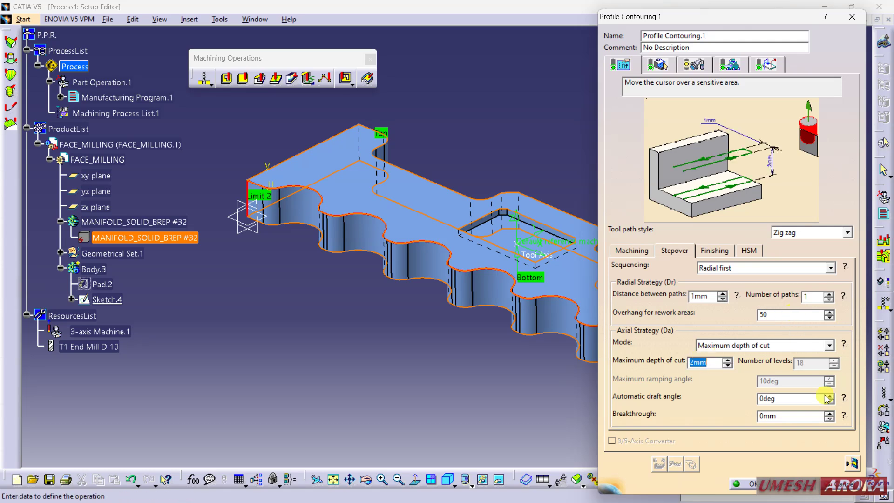
Step: Set the corner radius of the T1 End Mill D 10 tool to 0 mm
click(702, 70)
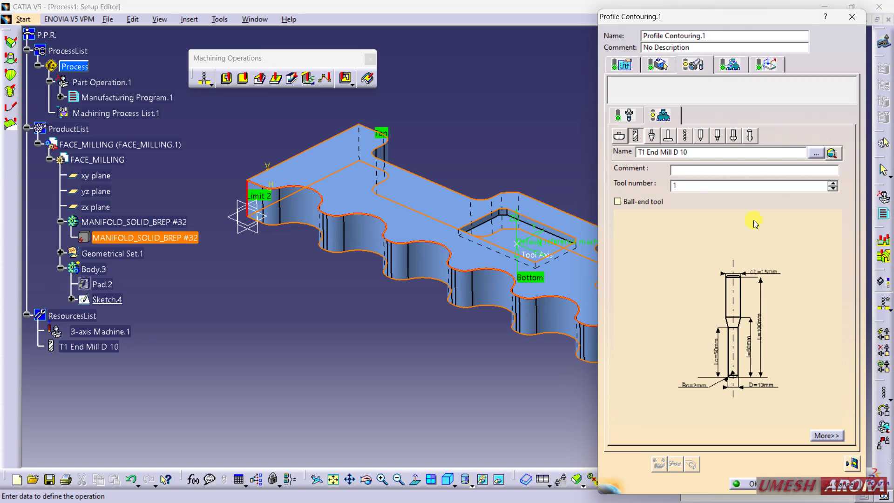
double_click(695, 386)
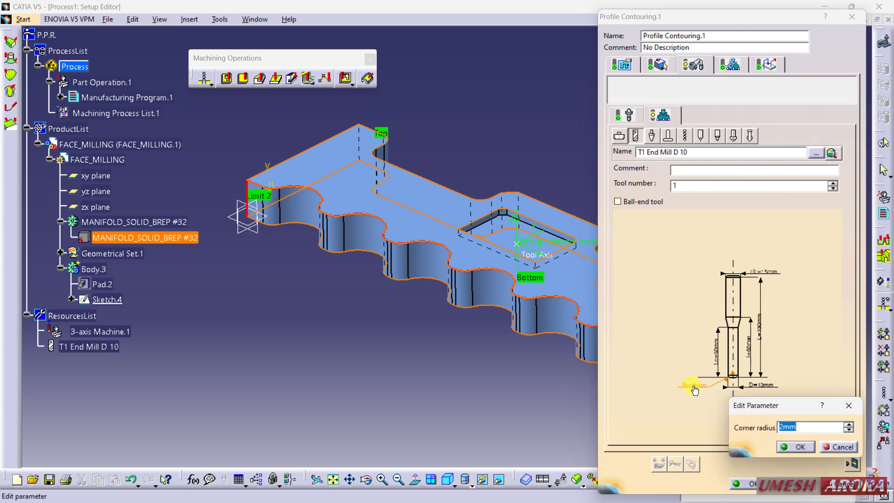
key(Return)
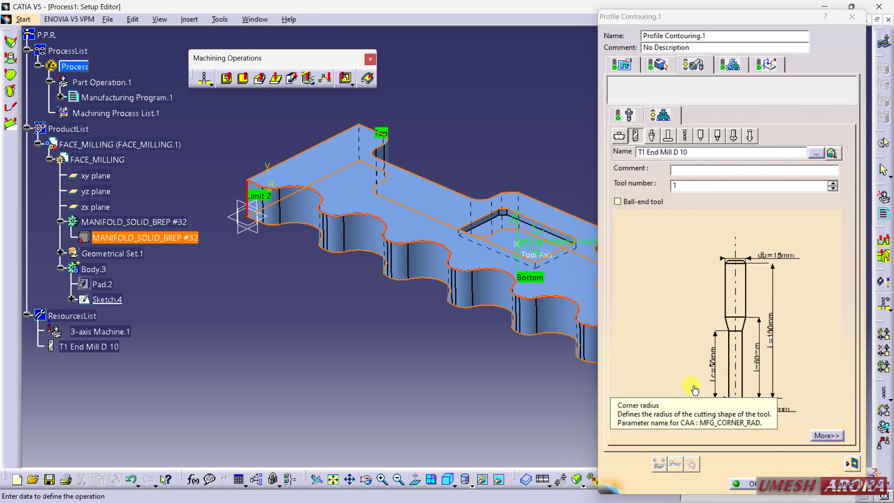
Step: Compute the contouring tool path, play its material removal video on the stock, and close the replay
click(853, 463)
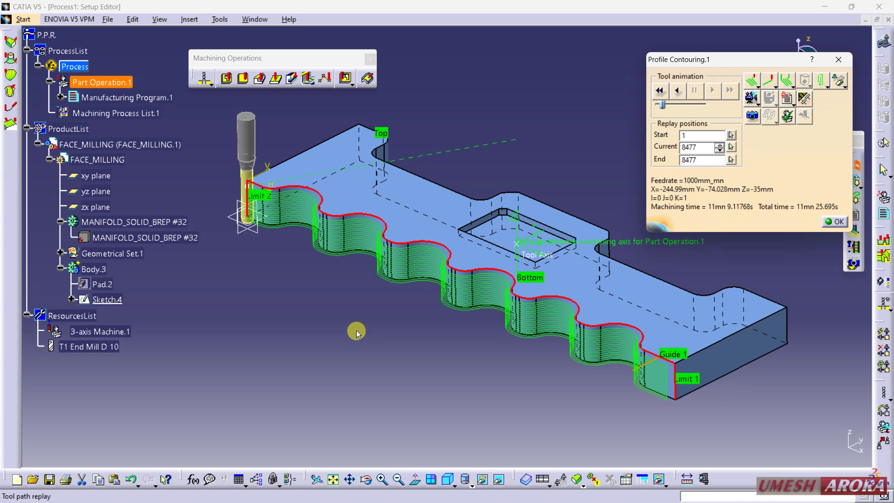
middle_drag(356, 331, 588, 211)
click(750, 101)
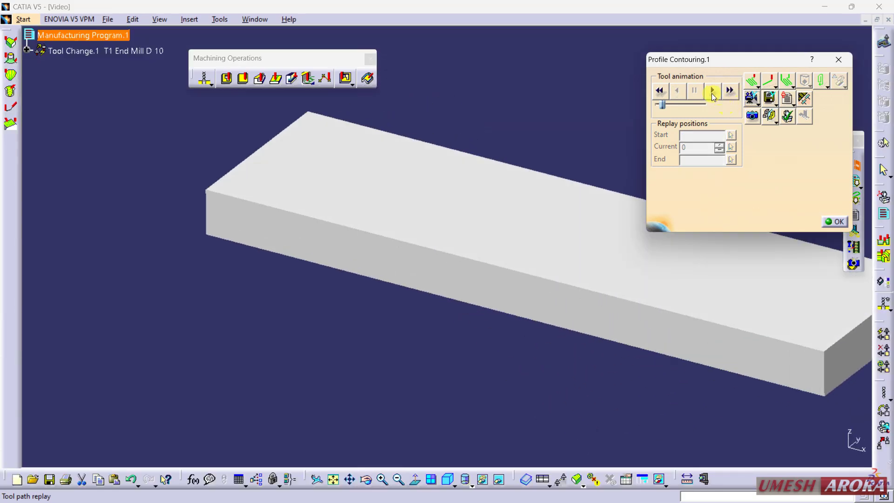
click(713, 93)
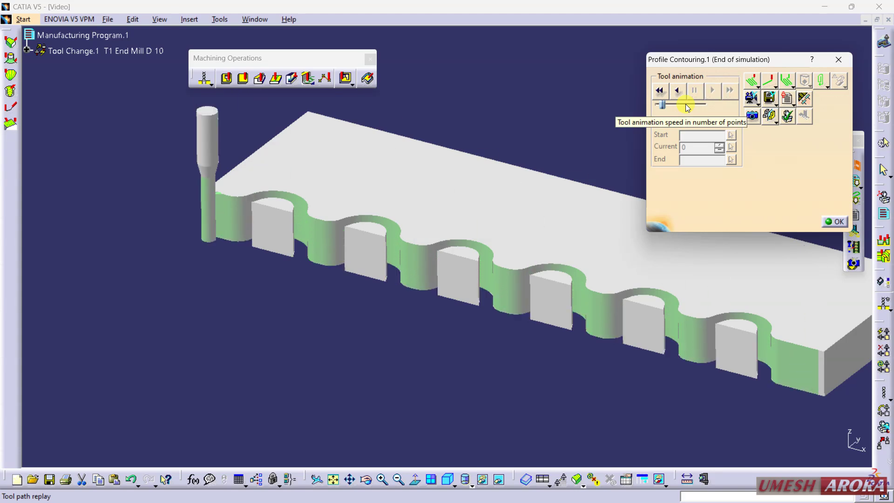
click(830, 219)
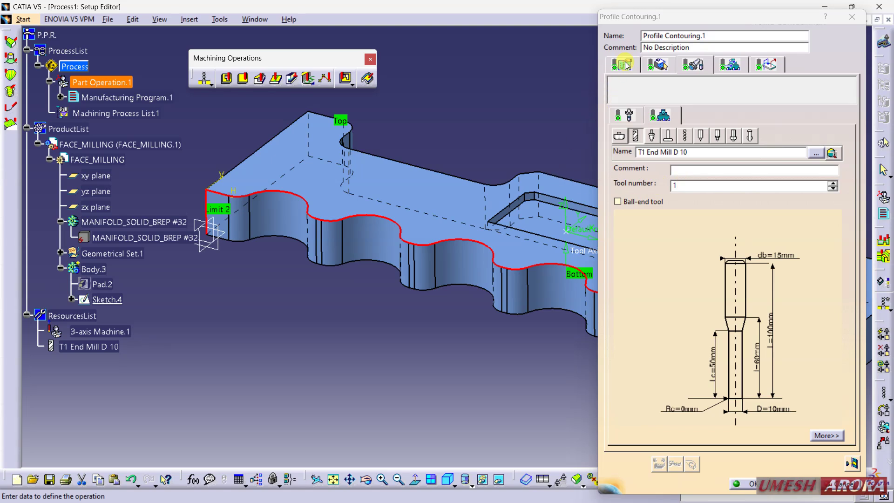
Step: Set the radial strategy to 3 paths with a distance of 4 mm between paths
click(624, 65)
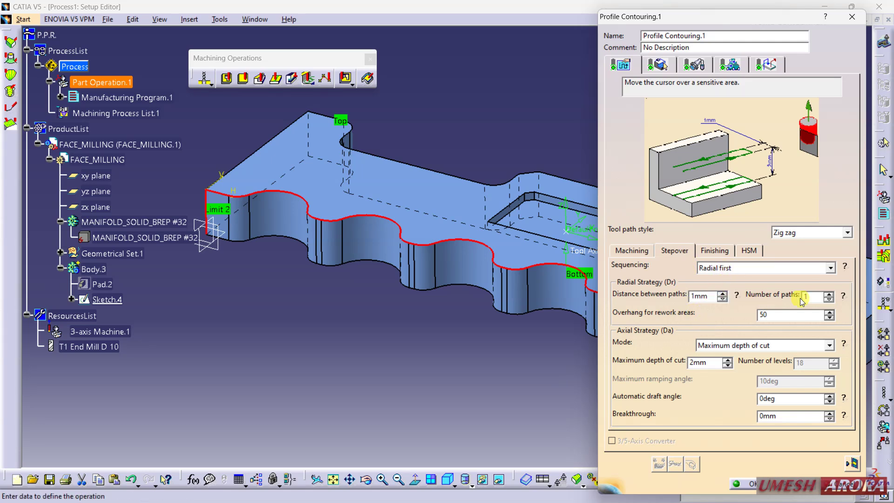
middle_drag(525, 164, 486, 314)
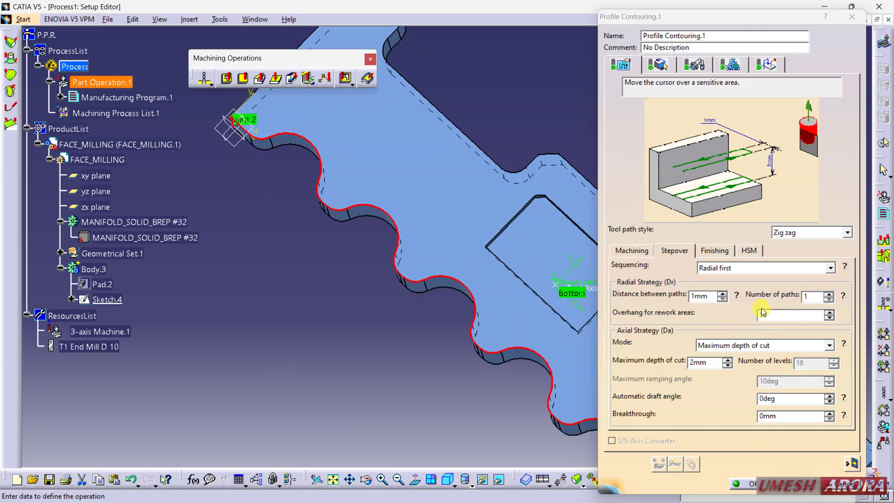
click(829, 293)
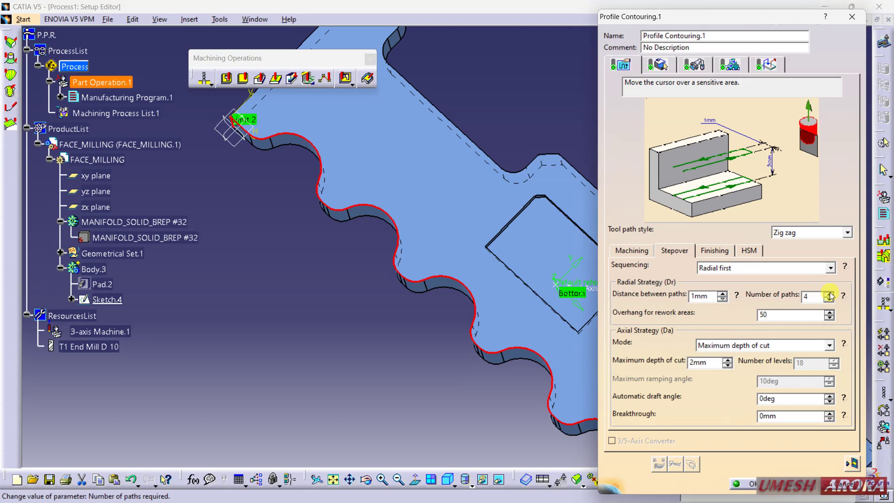
double_click(700, 296)
Step: Recompute the tool path with the changed radial passes, run the material removal simulation, and close the replay
click(852, 463)
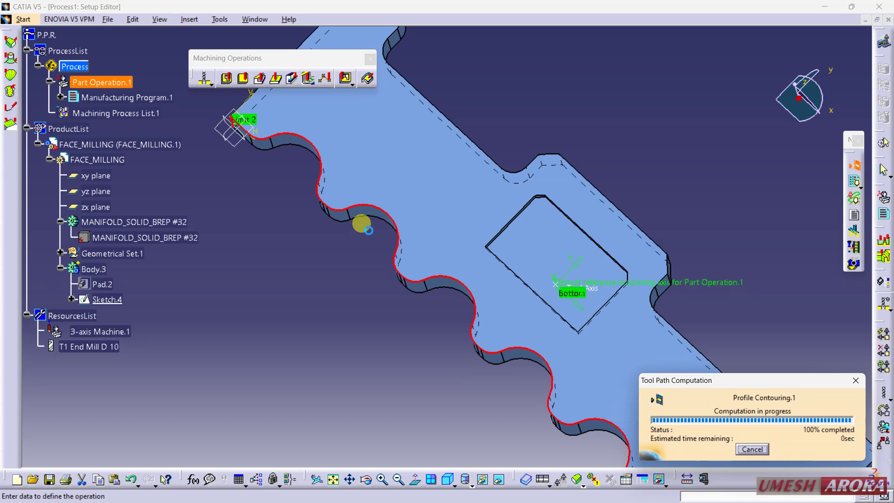
middle_drag(374, 234, 372, 217)
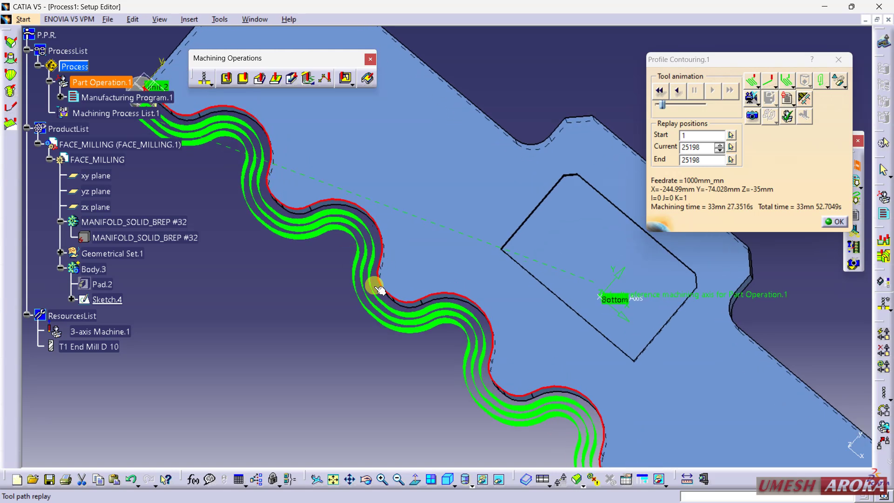
middle_drag(489, 292, 515, 144)
click(751, 98)
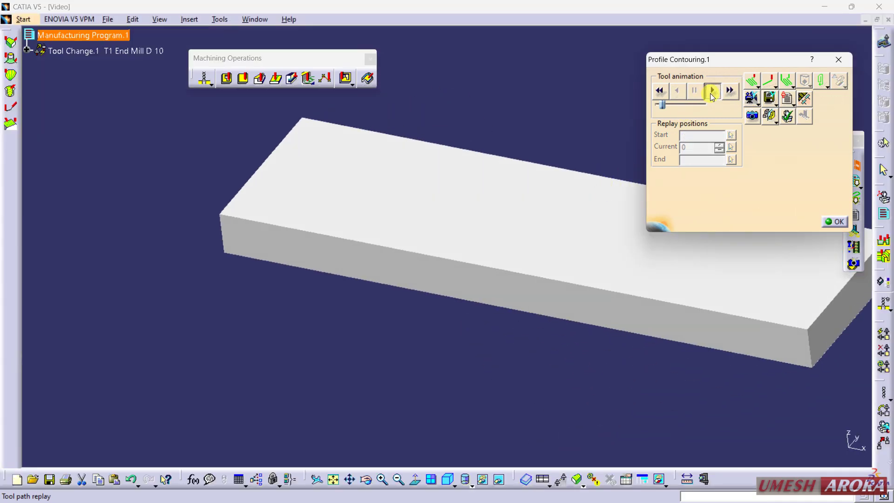
click(711, 91)
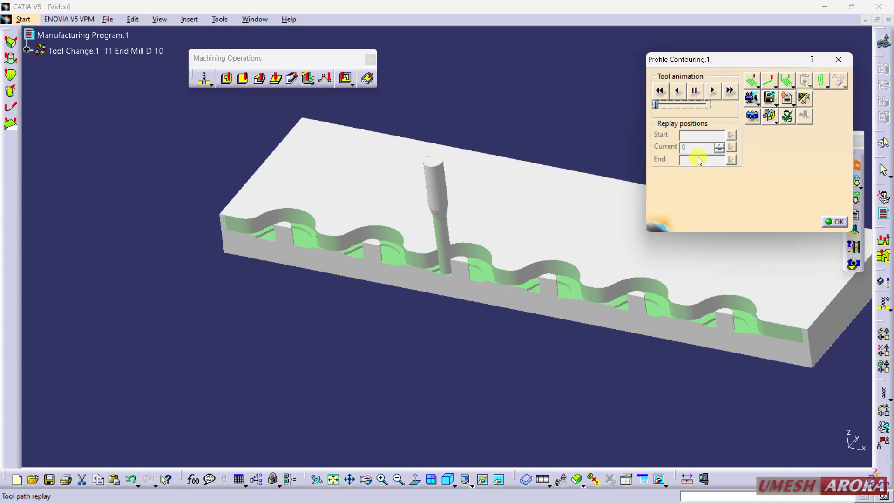
click(831, 220)
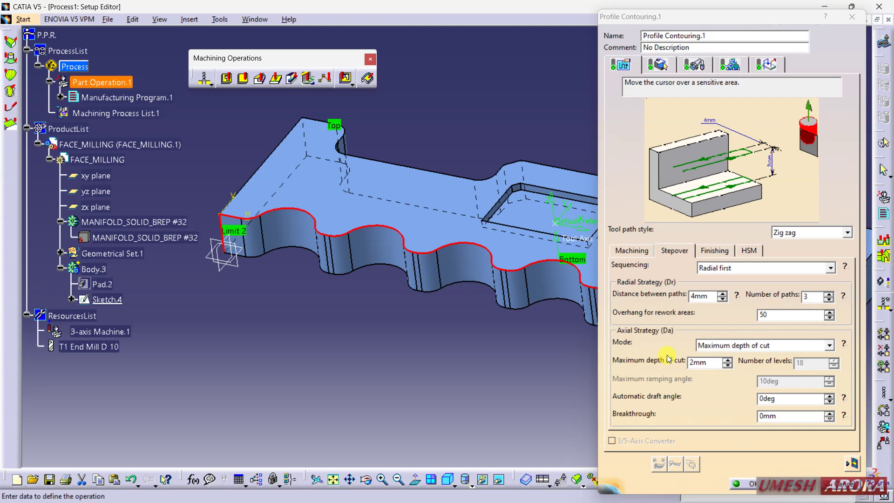
Step: Check the stepover sequencing choices, keep Radial first, review the machining settings, and accept the first profile contouring operation
click(756, 267)
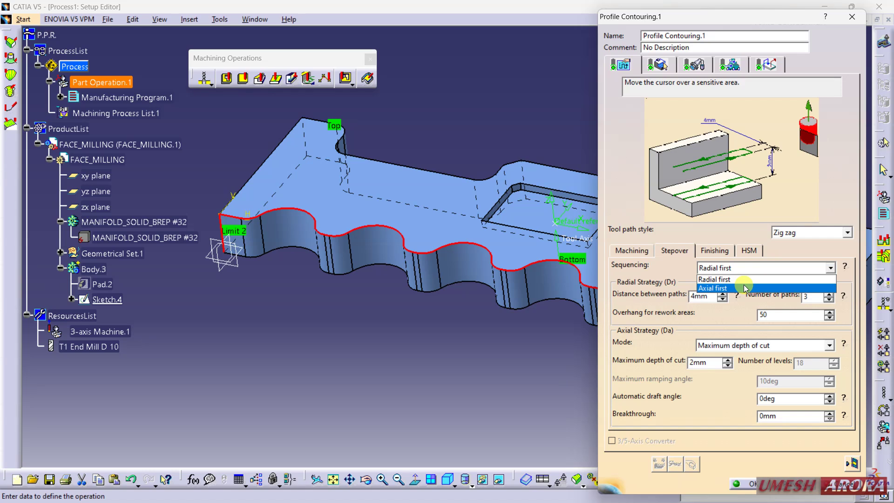
click(747, 273)
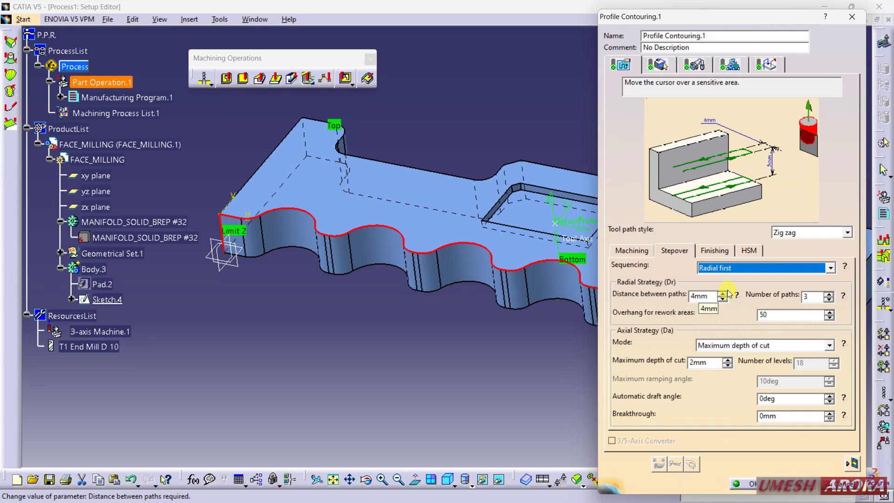
click(707, 252)
click(622, 248)
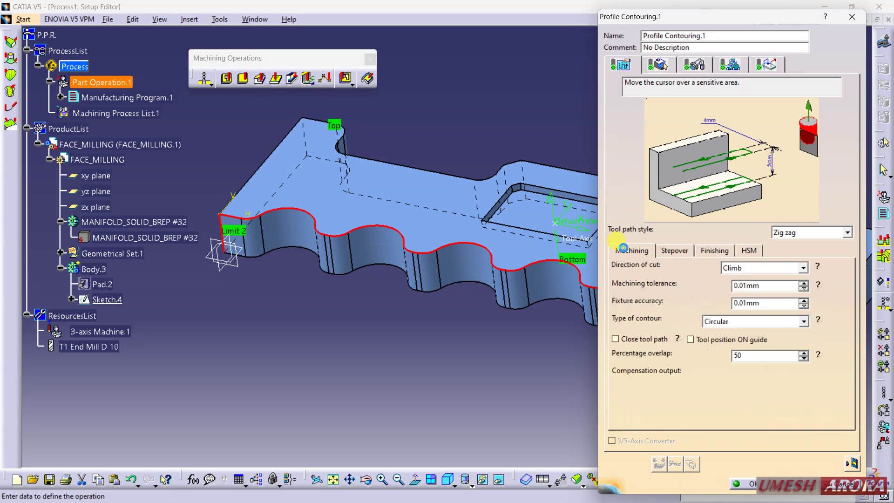
click(743, 485)
Step: Insert a second Profile Contouring operation for the recessed side opposite the scalloped edge
middle_drag(479, 280, 465, 250)
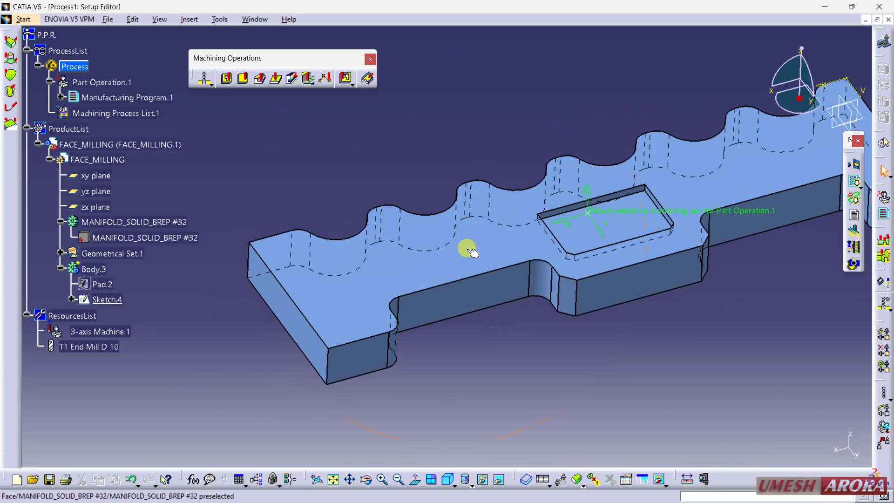
click(260, 78)
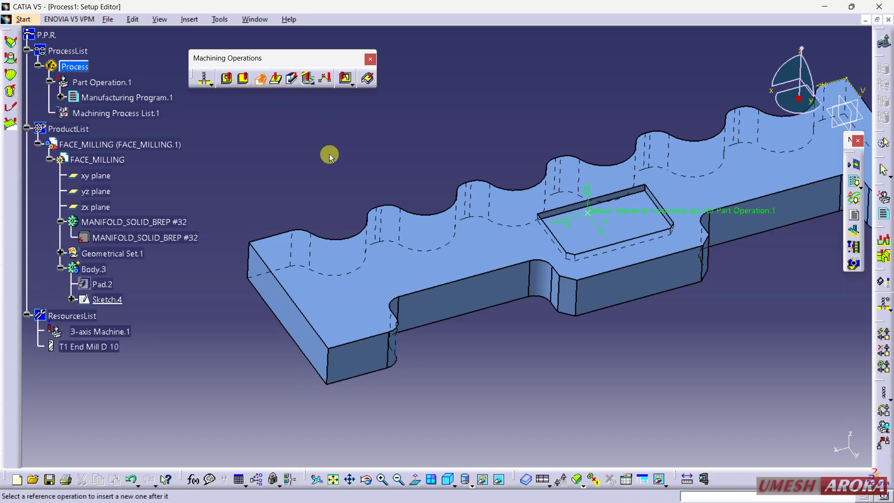
click(392, 277)
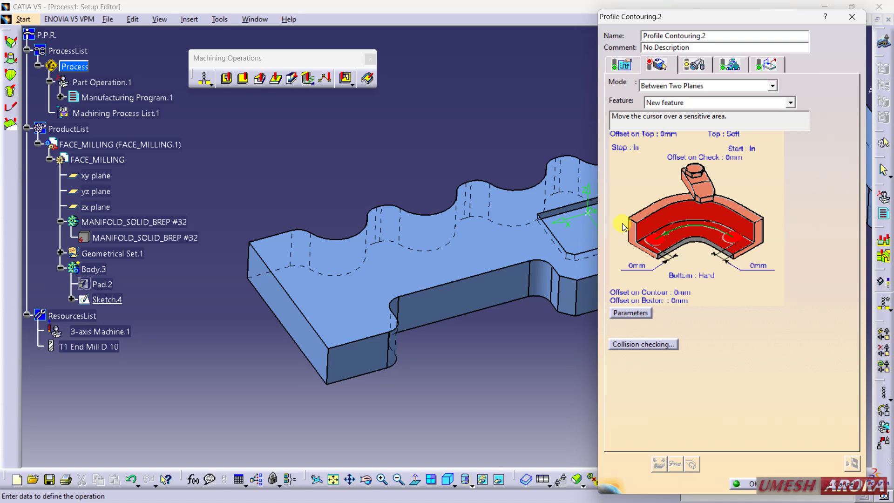
click(696, 222)
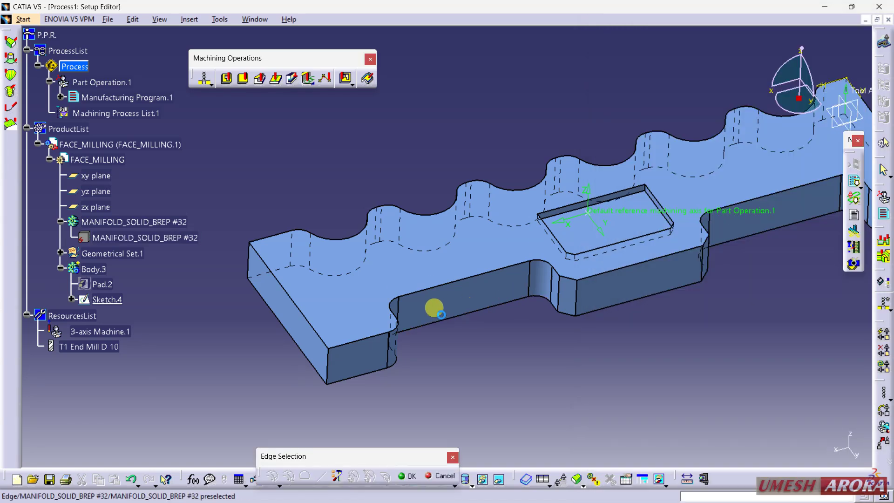
middle_drag(393, 325, 336, 345)
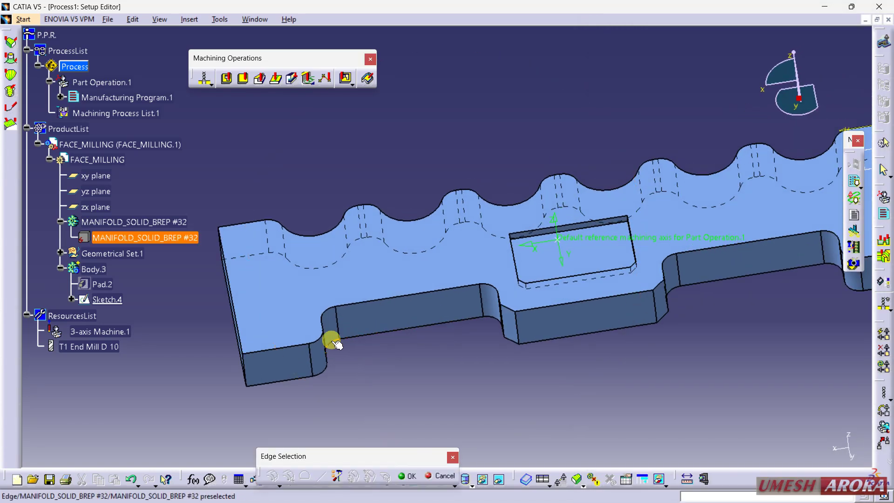
click(317, 344)
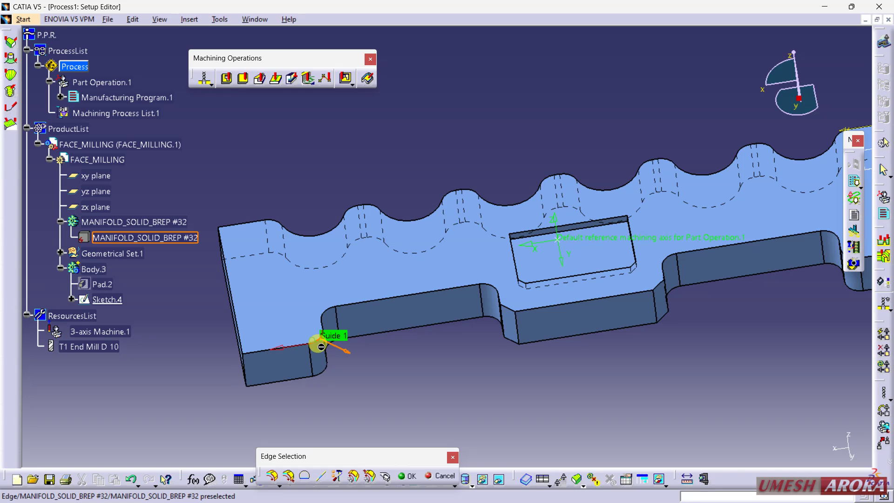
click(286, 356)
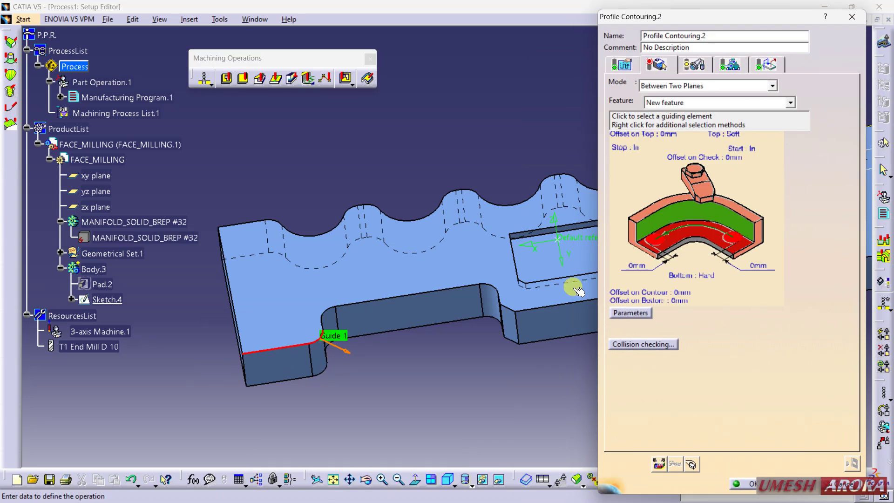
click(694, 218)
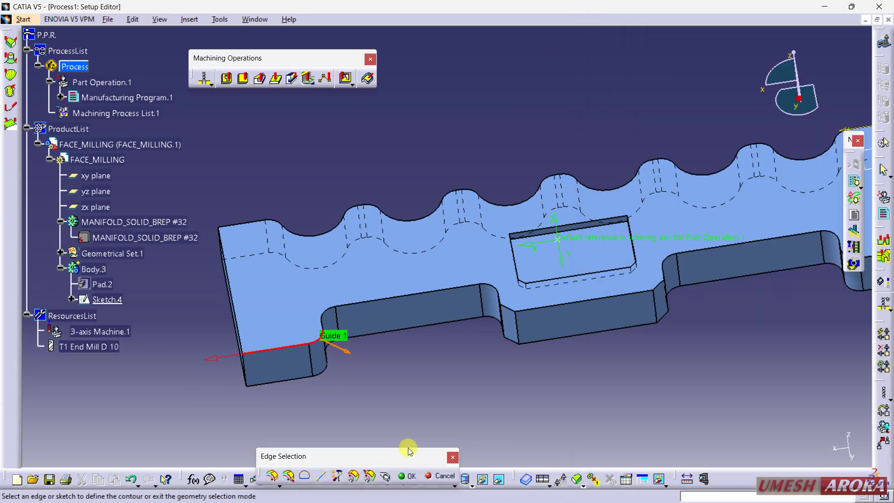
click(386, 476)
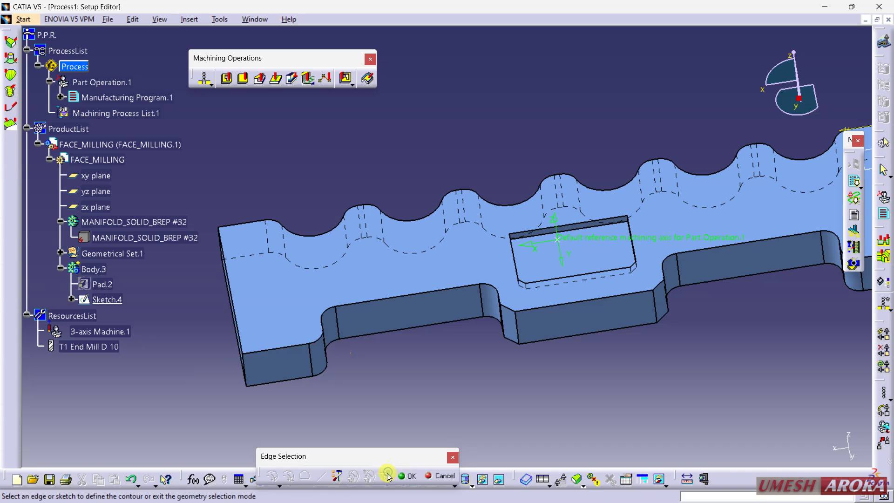
click(316, 343)
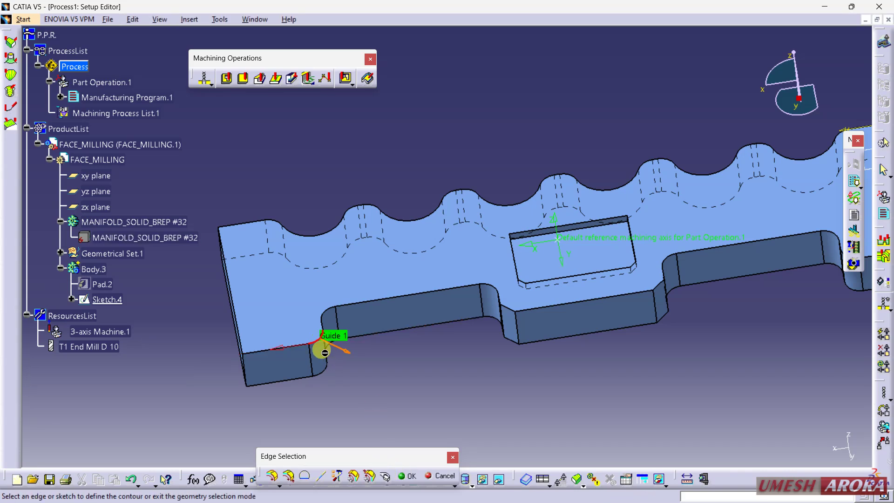
click(283, 345)
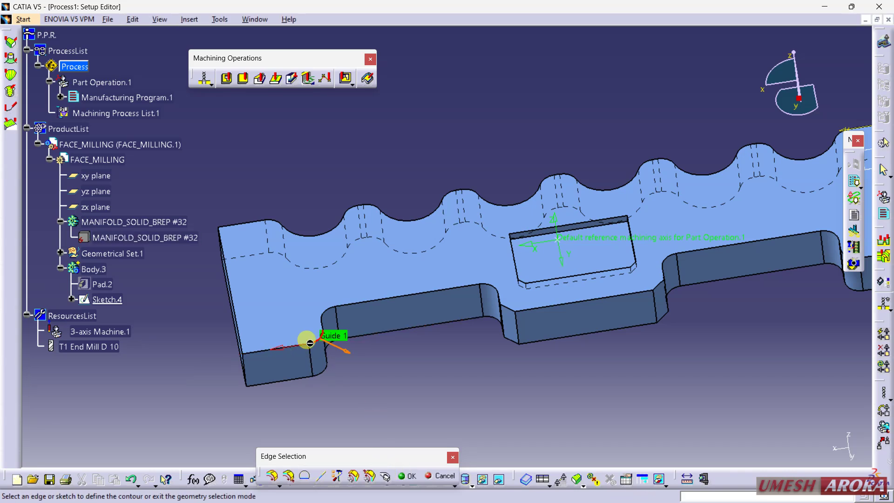
double_click(283, 347)
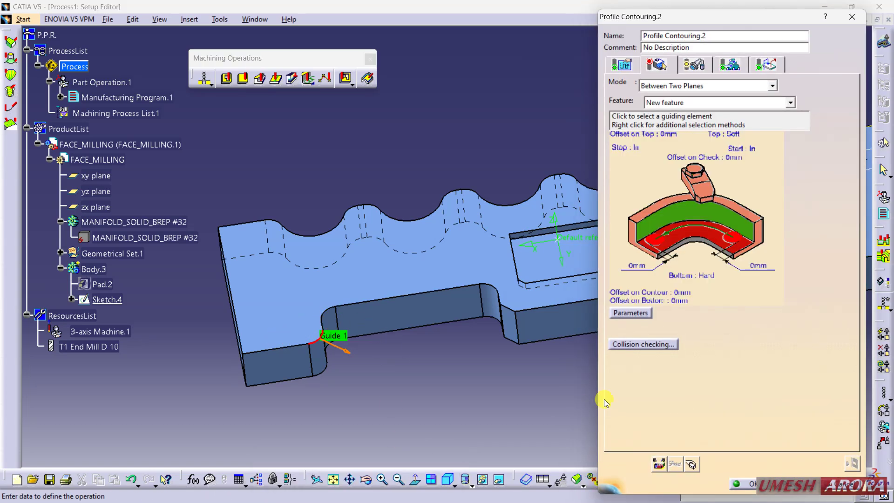
Step: Clear the earlier guide selection and pick the upper edges around the recess nearest the part's end as the guide contour
click(713, 212)
click(500, 289)
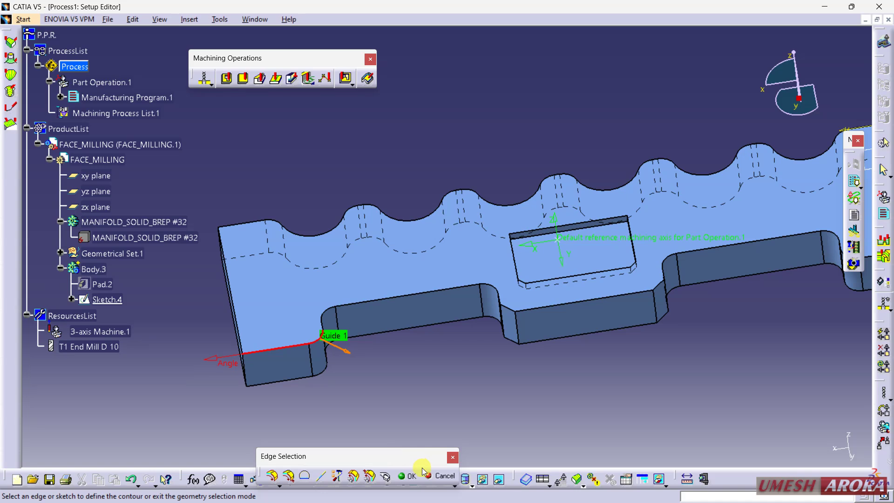
click(372, 344)
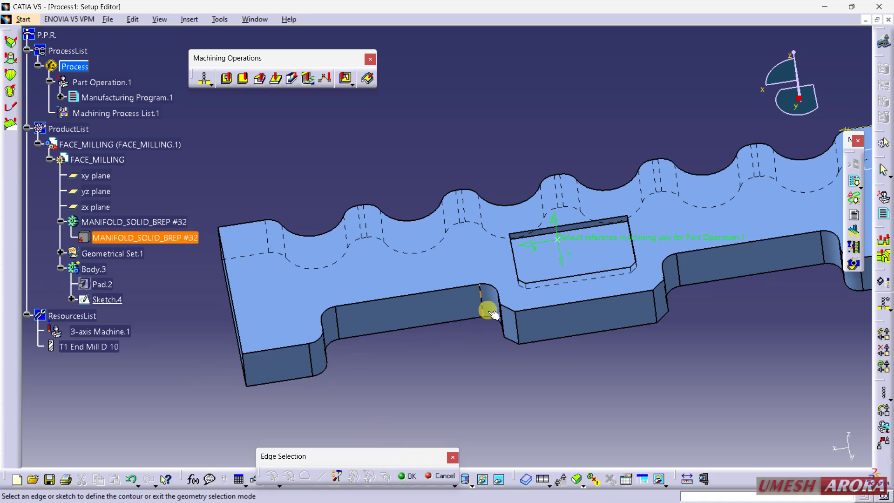
click(509, 309)
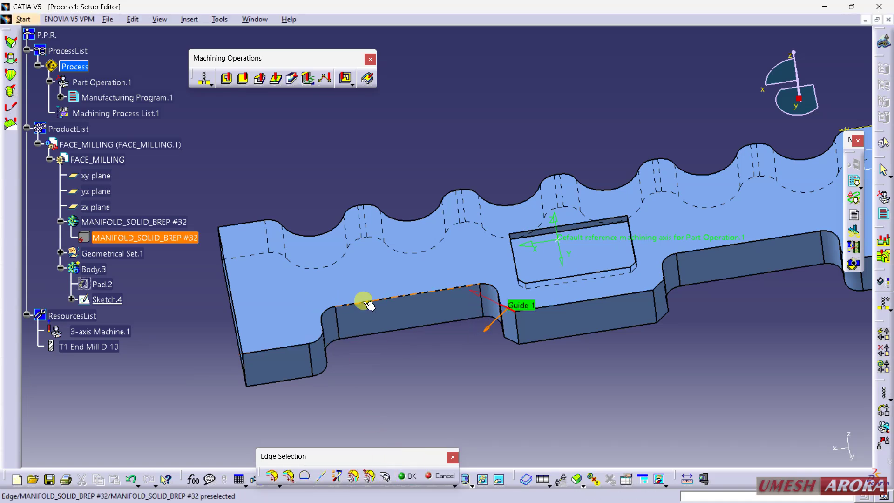
click(353, 305)
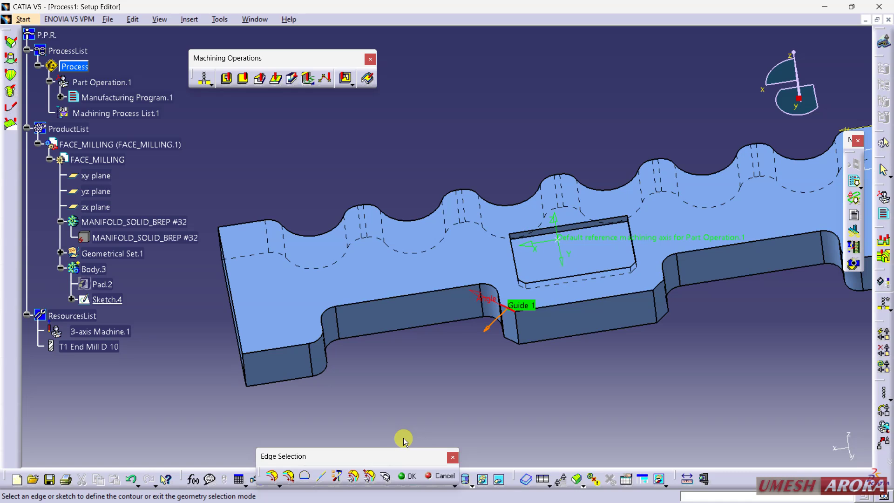
middle_drag(482, 339, 555, 306)
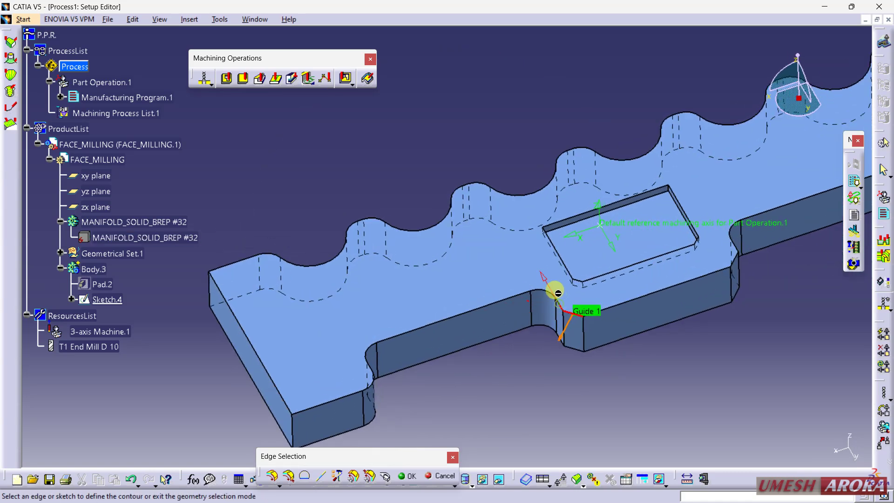
click(372, 345)
middle_drag(453, 385, 345, 381)
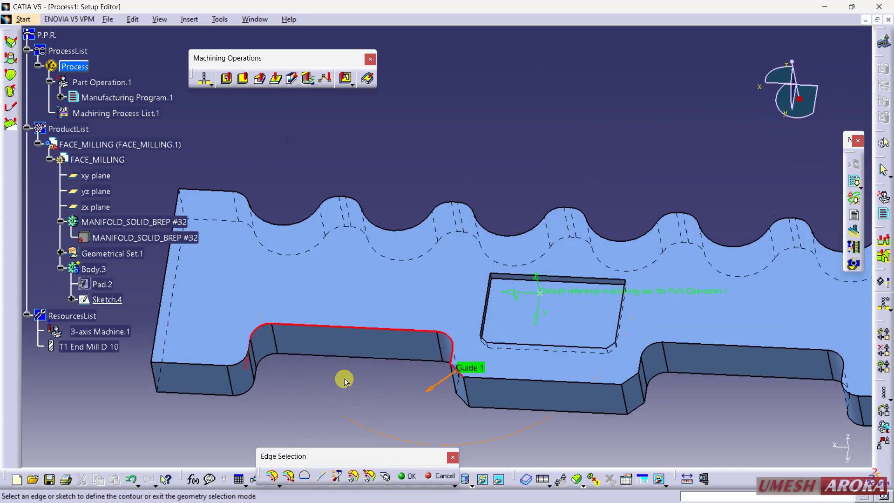
click(233, 363)
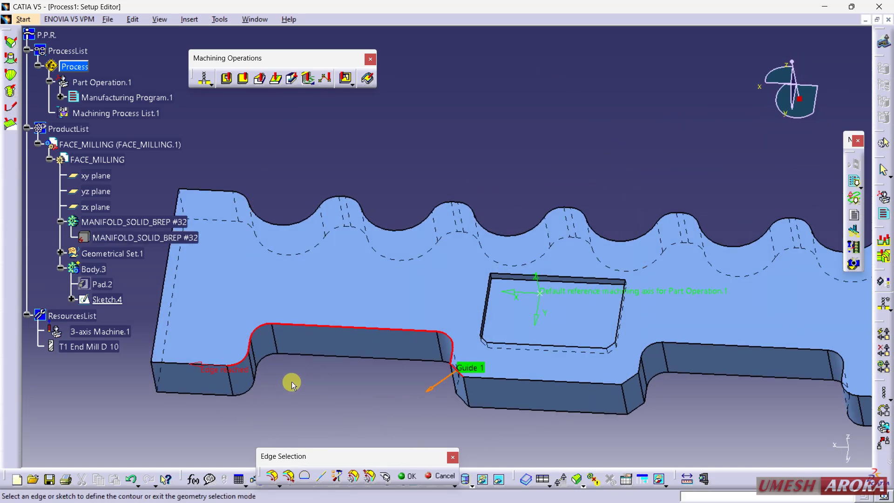
click(409, 473)
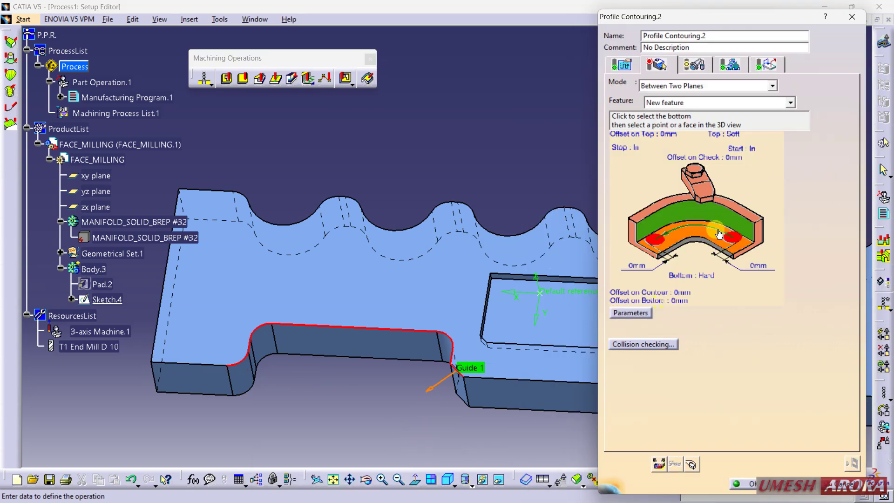
Step: Close the recess guide contour with a straight line across its open side
click(690, 235)
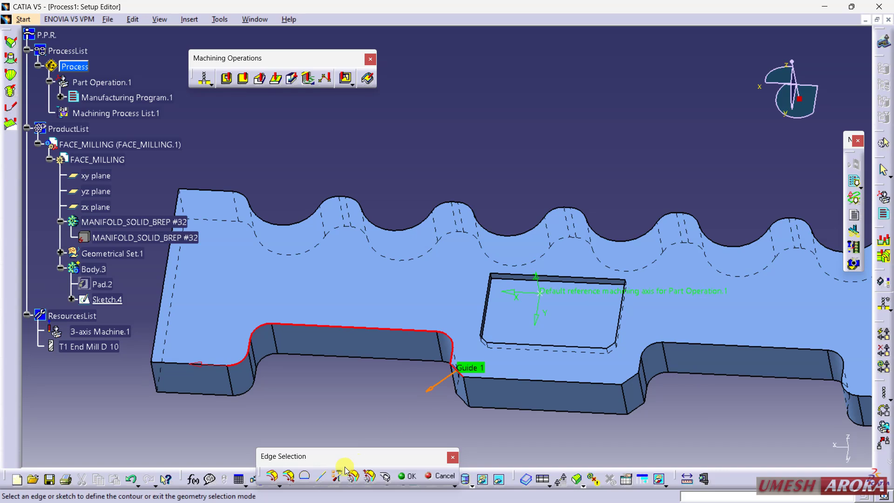
click(303, 475)
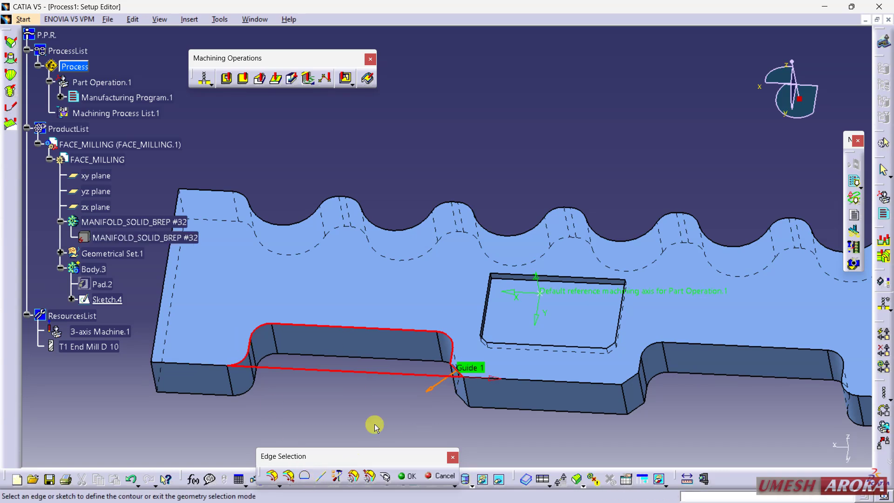
click(411, 477)
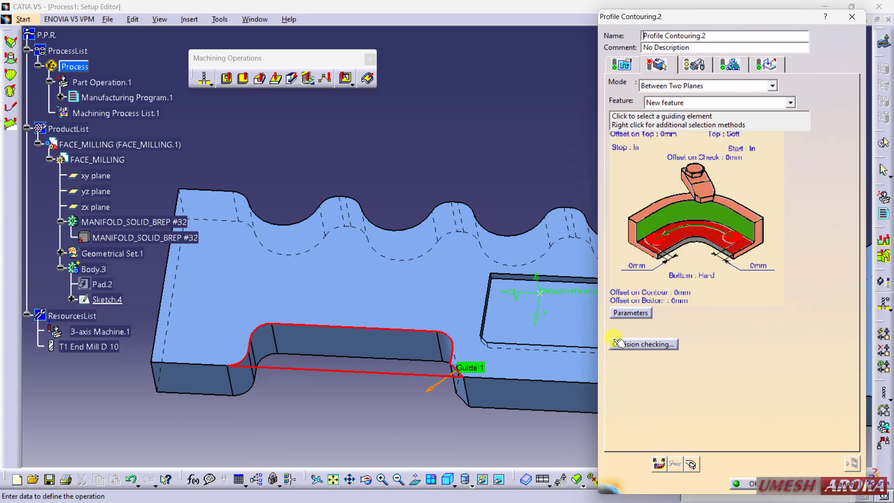
Step: Assign the part's upper face as the top plane and its underside as the bottom plane of the operation
click(751, 215)
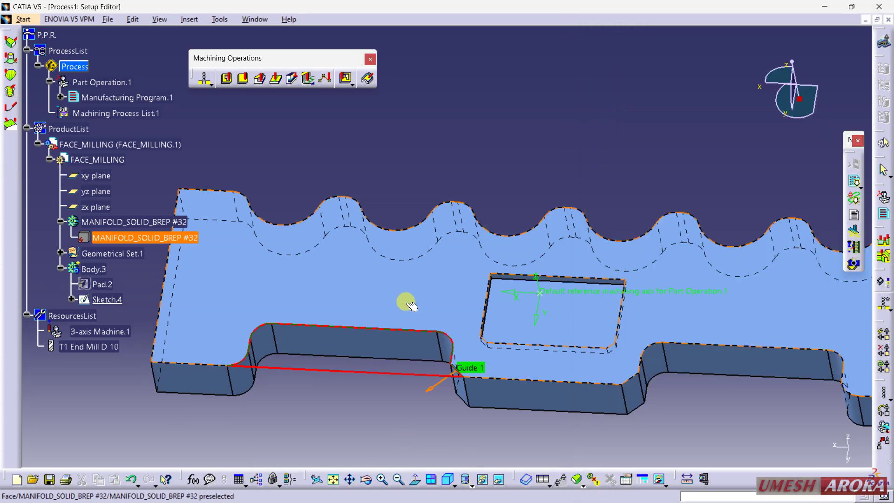
click(371, 304)
click(694, 237)
middle_drag(511, 318, 503, 164)
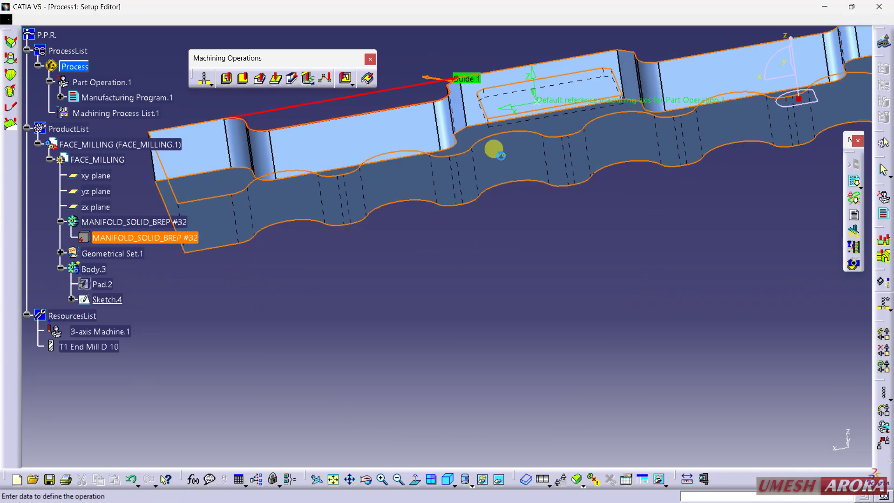
click(502, 152)
Step: Compute the recess tool path and play the material removal video through both contouring operations, adjusting the playback speed
middle_drag(459, 139, 460, 350)
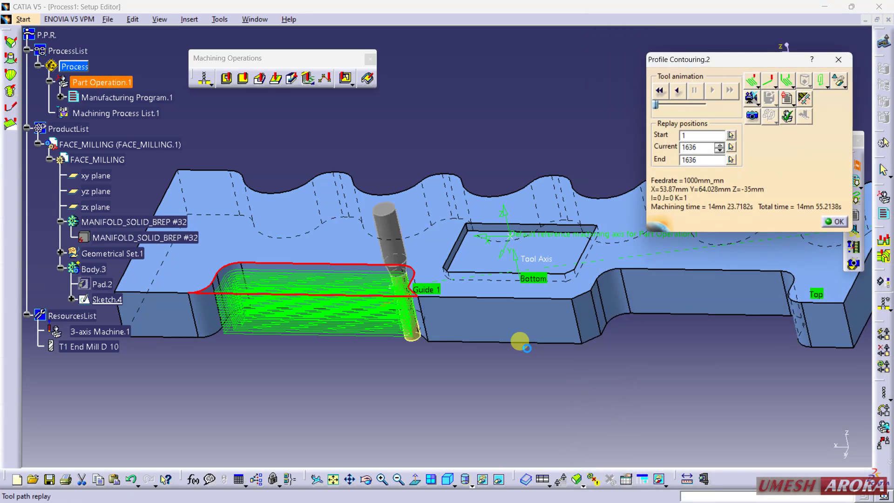
middle_drag(339, 205, 423, 218)
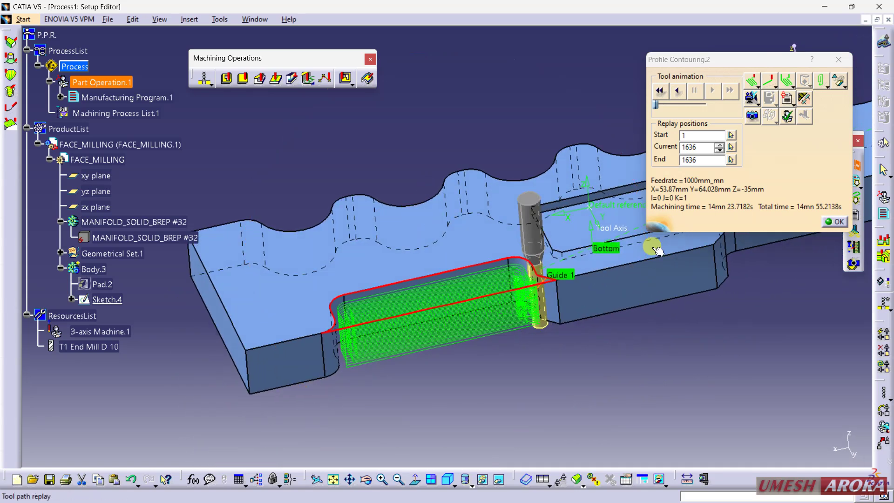
click(753, 96)
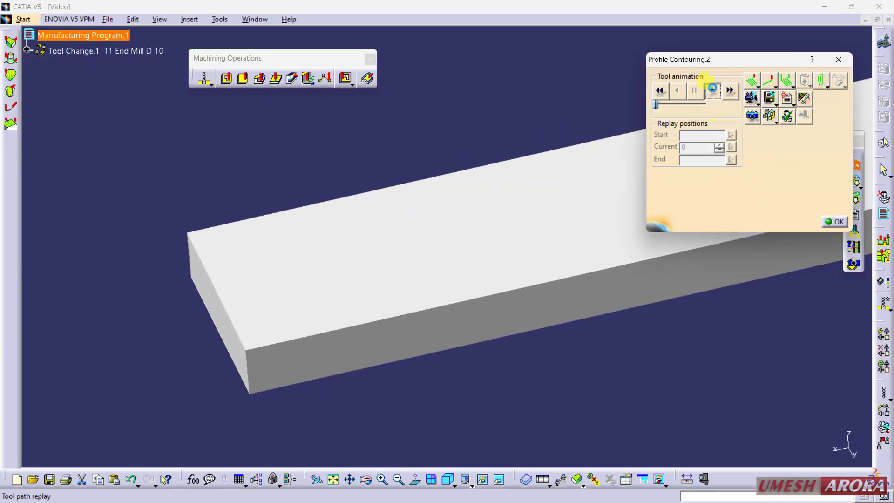
click(712, 90)
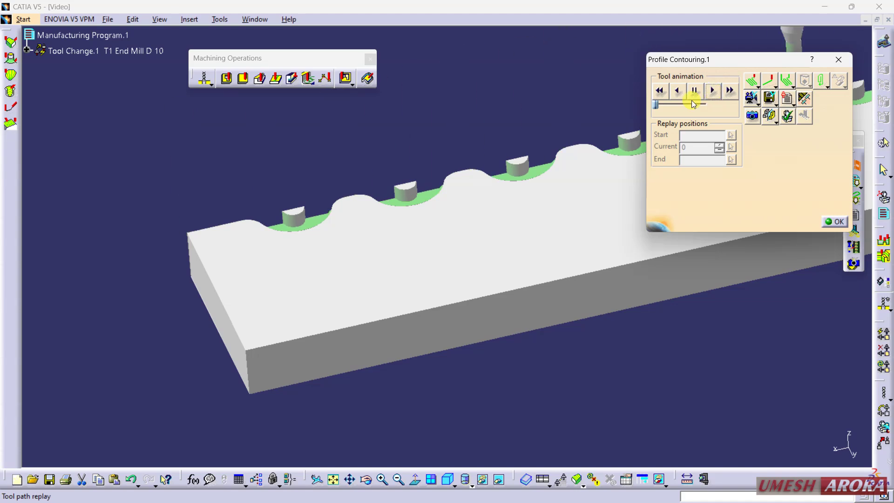
click(692, 103)
click(676, 91)
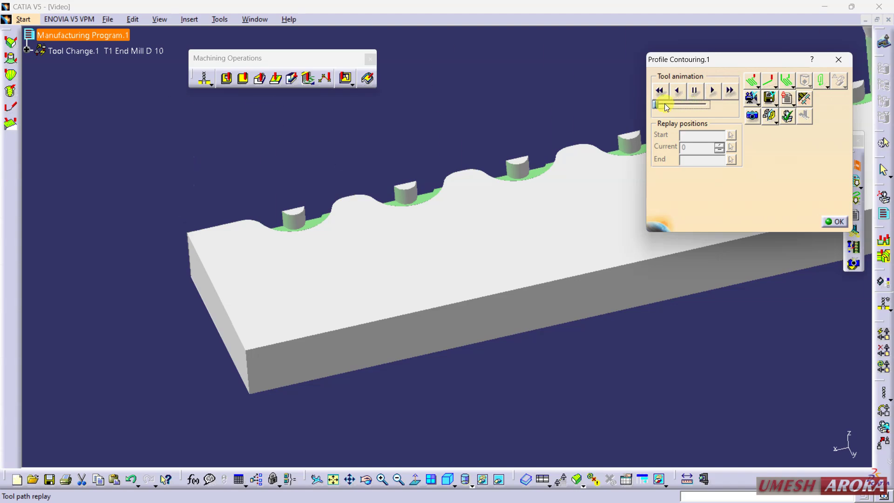
drag(657, 103, 676, 106)
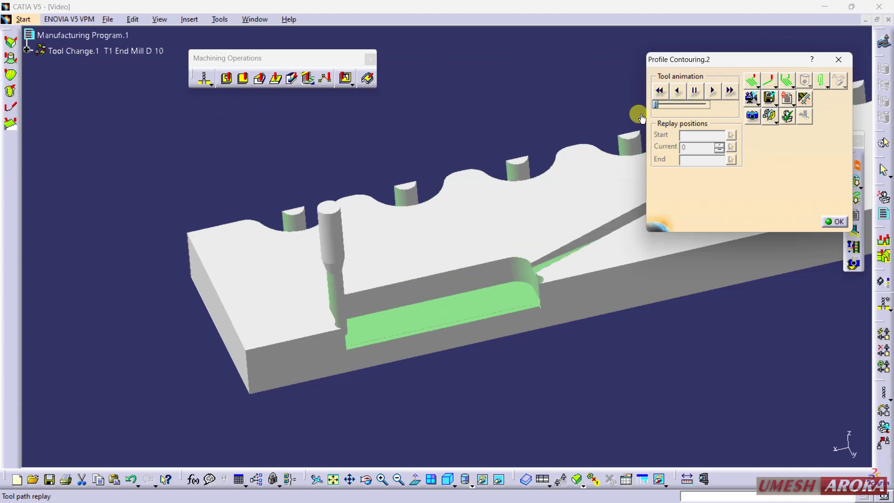
middle_drag(565, 243, 305, 286)
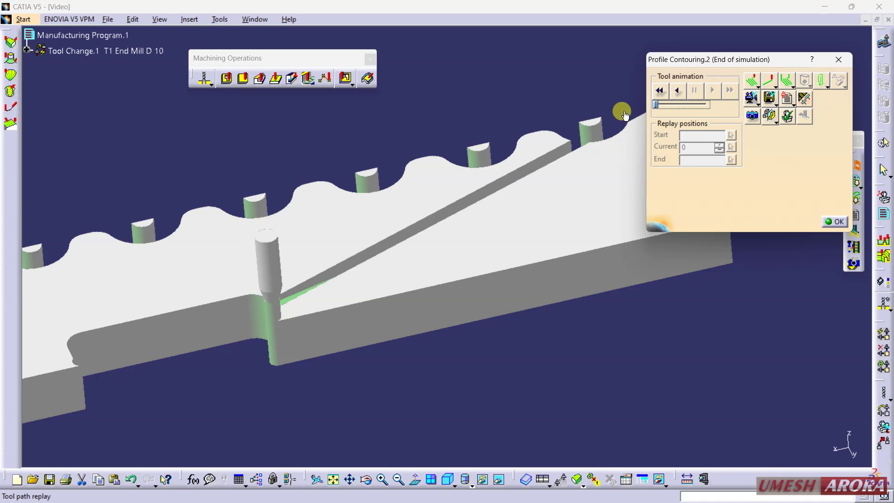
Step: Close the material removal simulation and activate the approach macro of Profile Contouring.2 in Axial mode
middle_drag(425, 184, 435, 234)
click(832, 221)
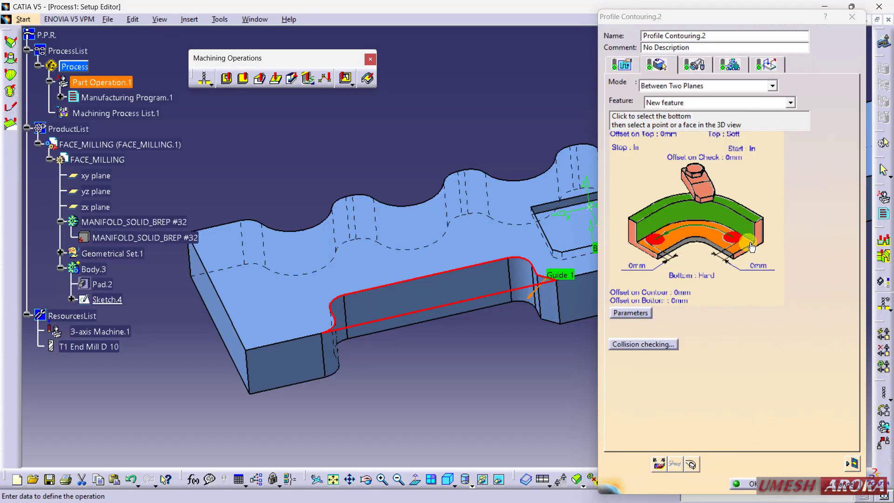
click(767, 65)
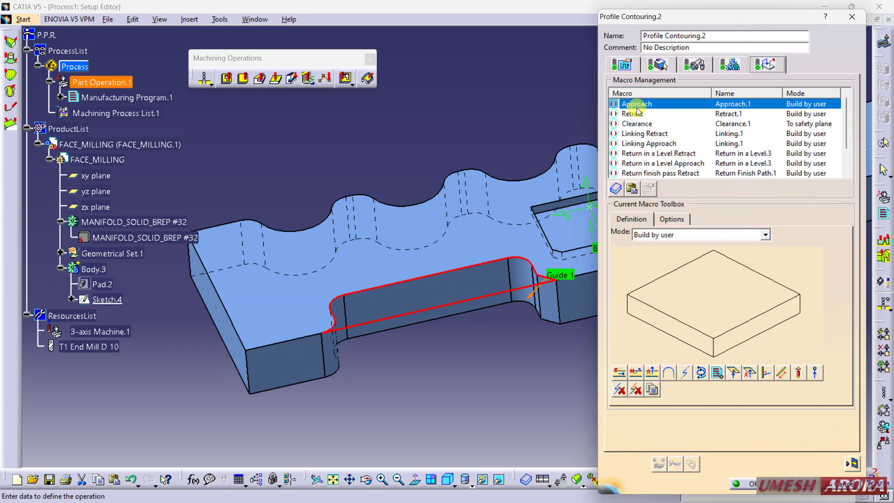
right_click(646, 110)
click(662, 117)
click(693, 234)
click(698, 281)
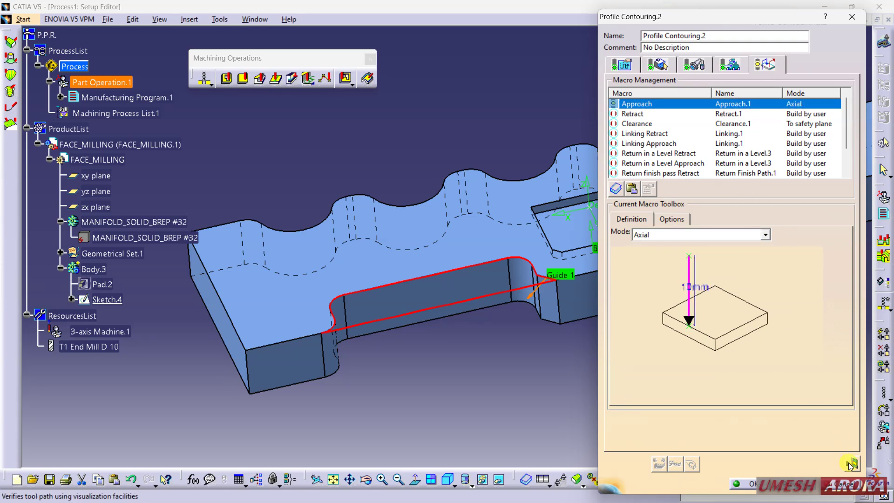
Step: Activate the retract macro of Profile Contouring.2 and set it to Axial mode
click(636, 123)
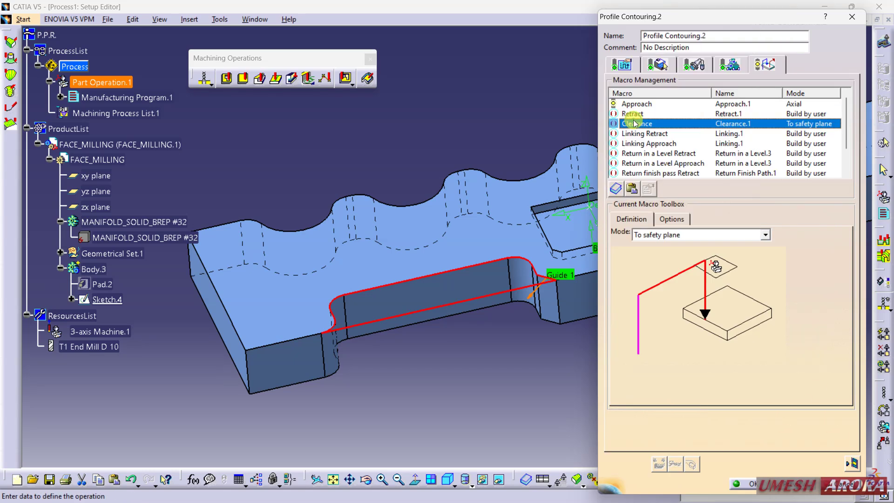
click(640, 116)
right_click(641, 116)
click(650, 117)
click(699, 236)
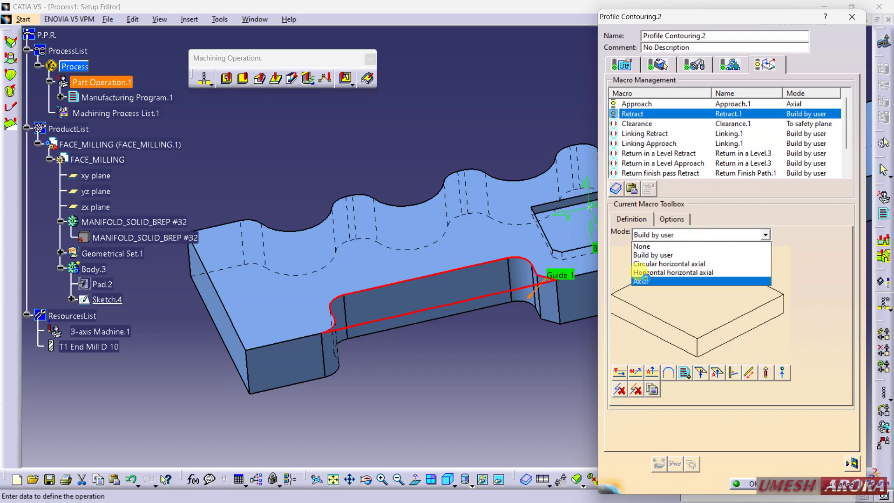
click(675, 263)
Step: Compute and replay the recess tool path with its new macros, then accept the operation
click(853, 464)
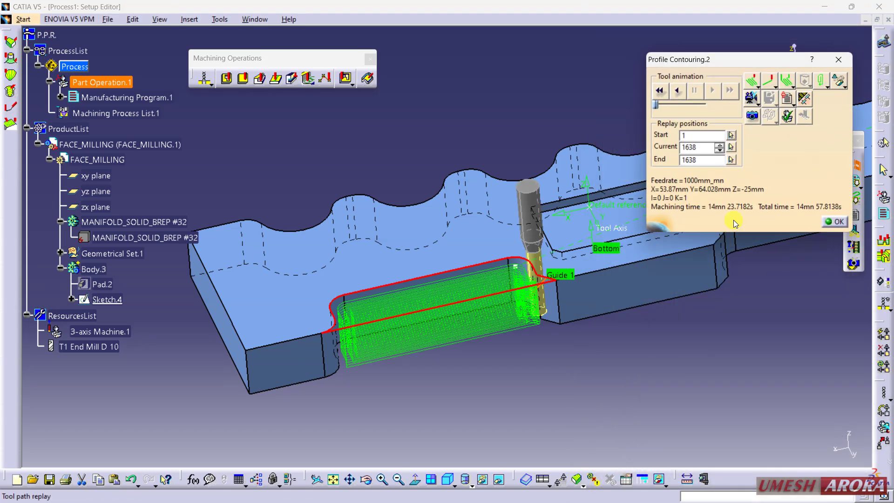
click(836, 219)
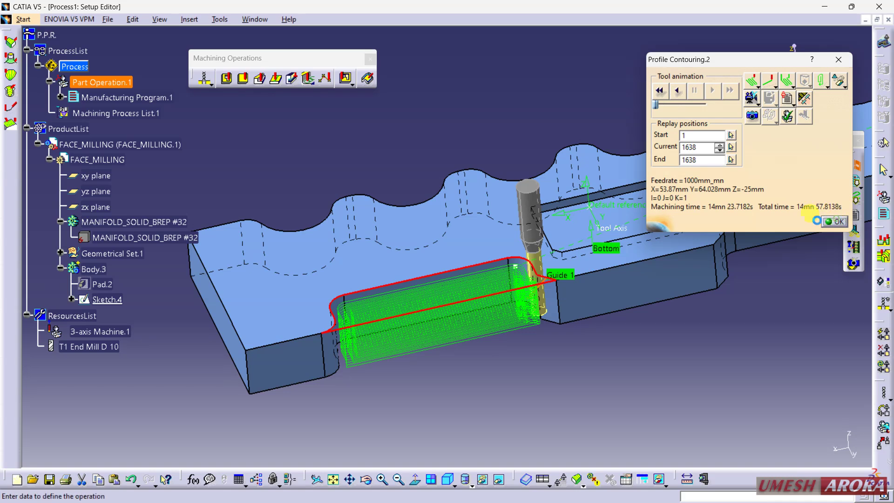
click(752, 484)
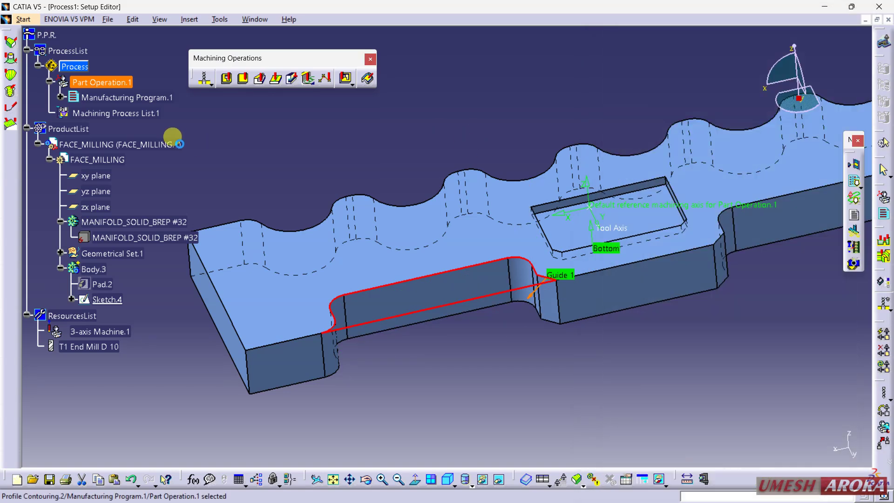
Step: Open Profile Contouring.1 from the manufacturing program and activate its approach macro in Axial mode
click(60, 98)
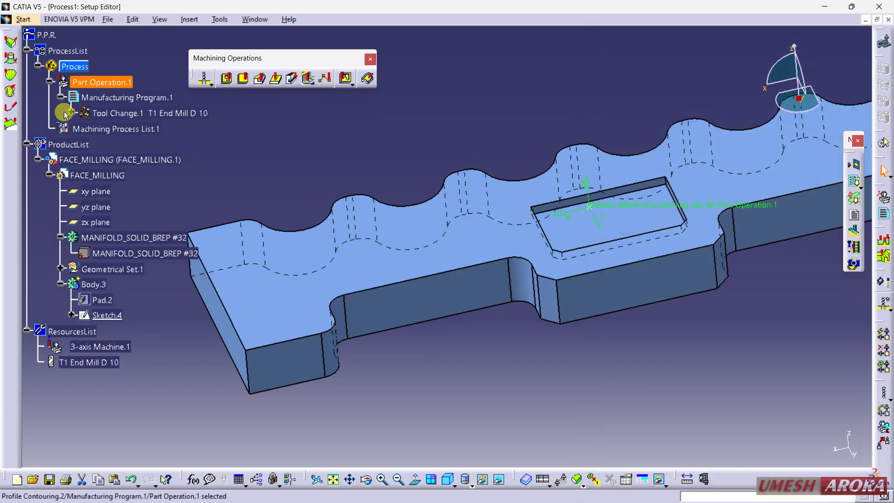
click(72, 113)
double_click(165, 130)
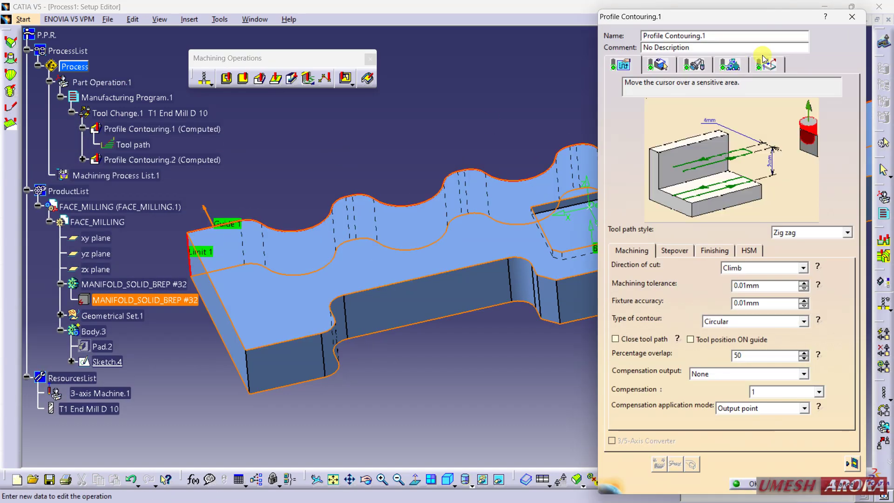
click(766, 63)
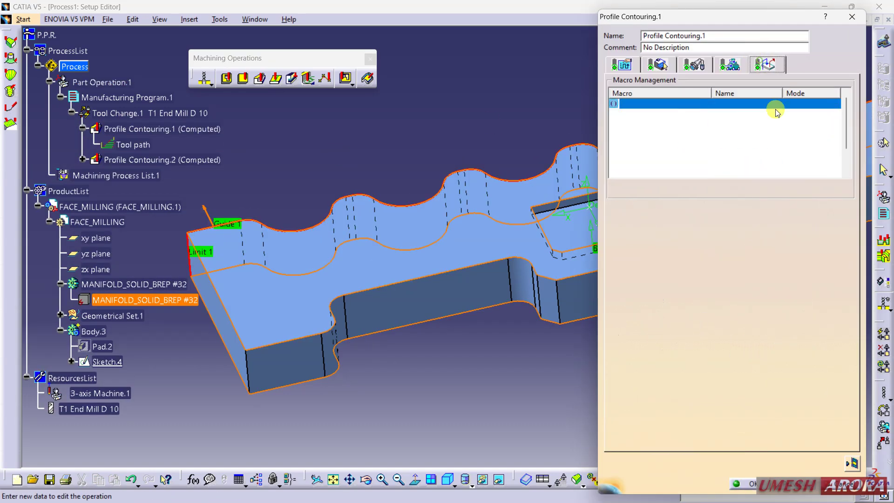
right_click(651, 108)
click(664, 113)
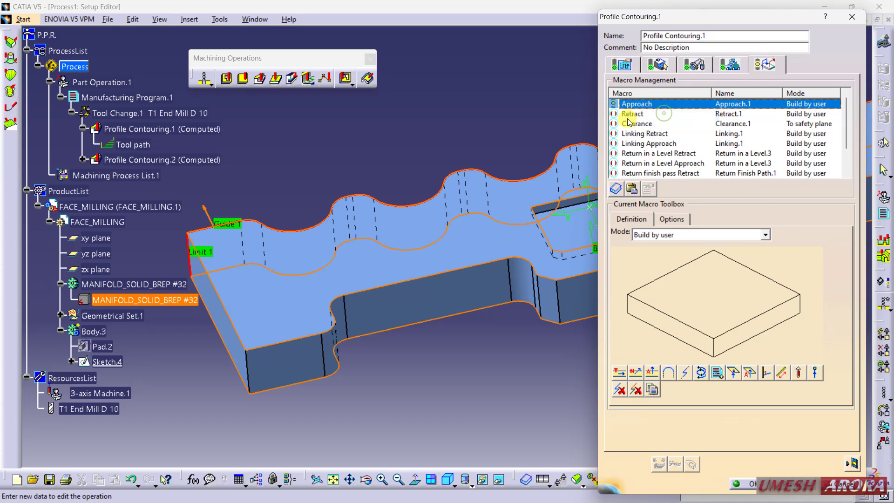
click(687, 236)
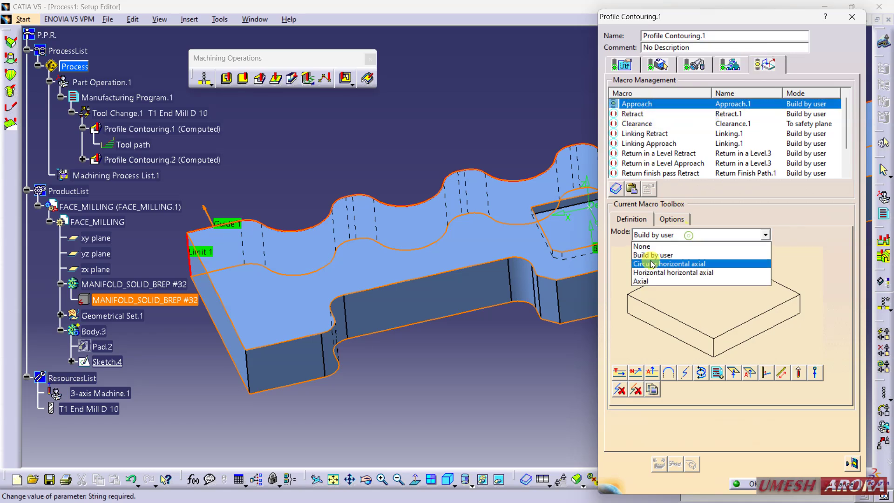
click(686, 281)
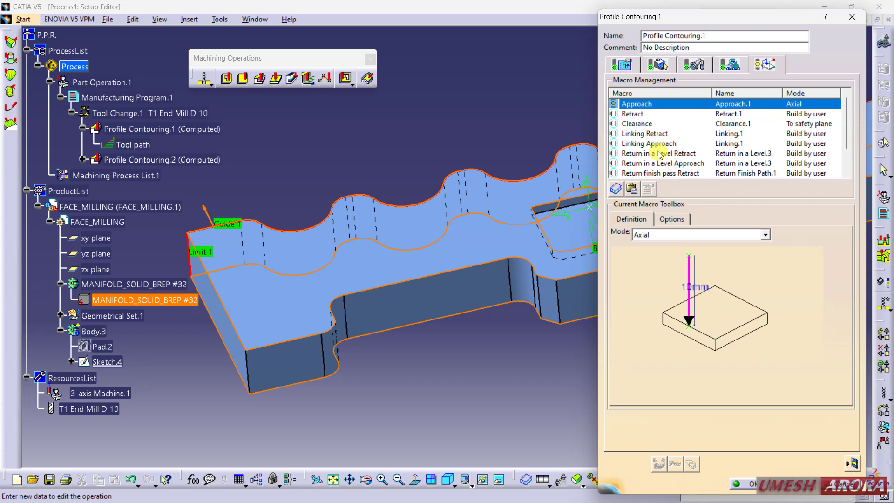
Step: Activate the retract macro of Profile Contouring.1 and set it to Axial mode
click(633, 114)
right_click(639, 114)
click(660, 121)
click(656, 235)
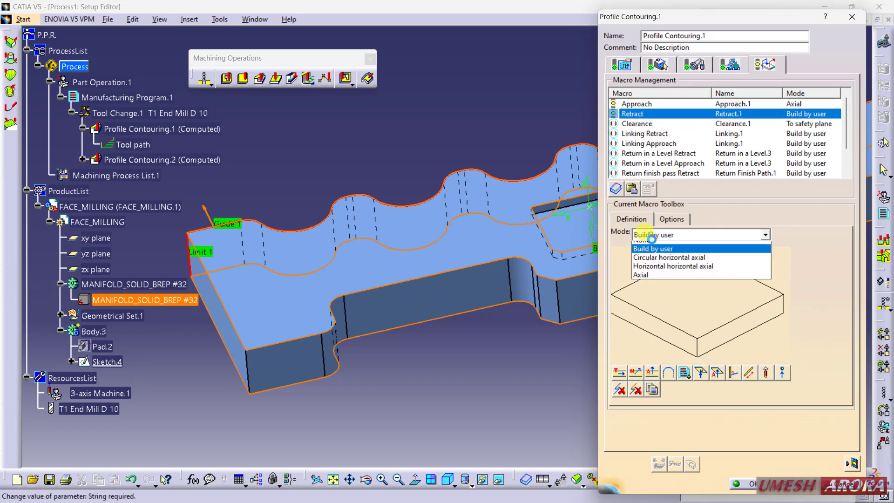
click(659, 279)
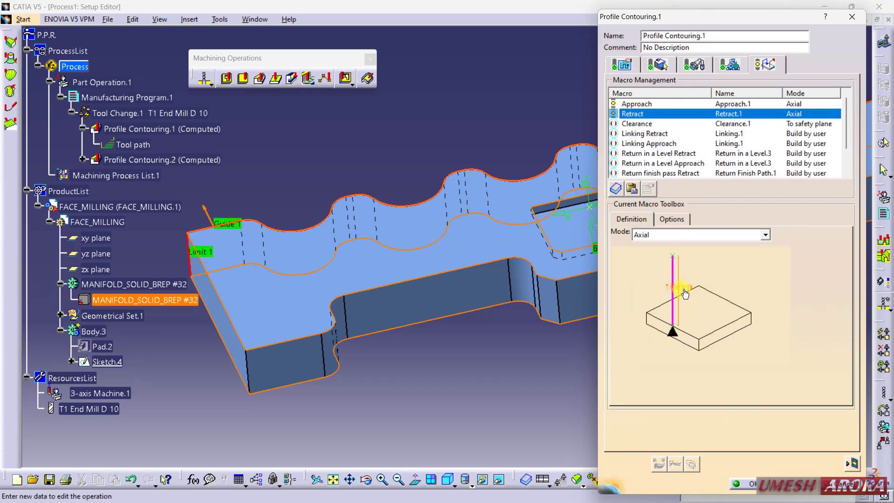
Step: Compute and replay the scalloped side's tool path with its new macros, then accept the operation
click(847, 465)
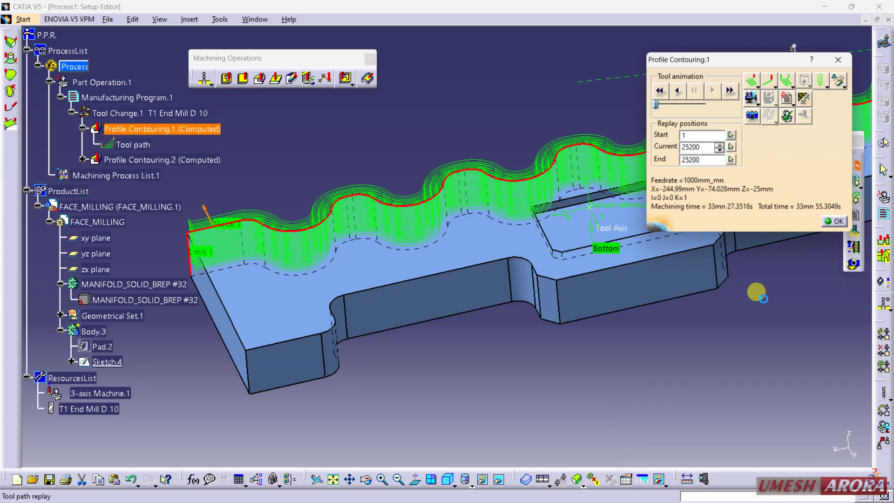
click(835, 222)
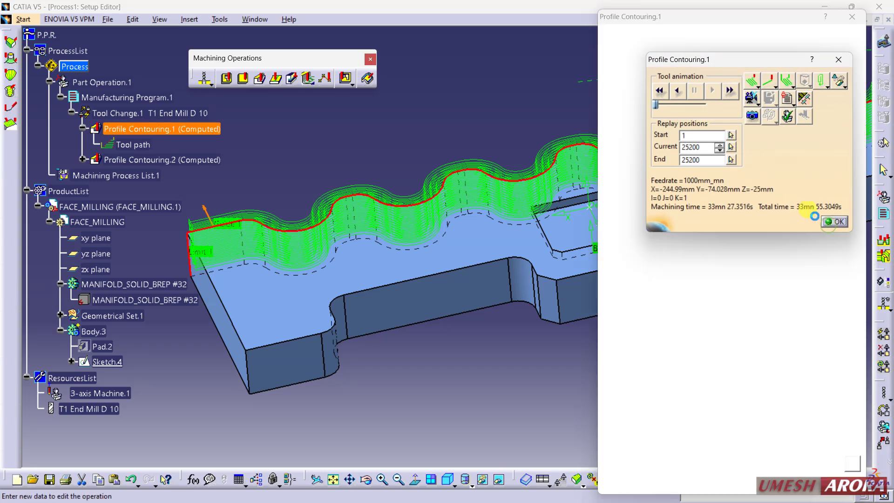
click(747, 482)
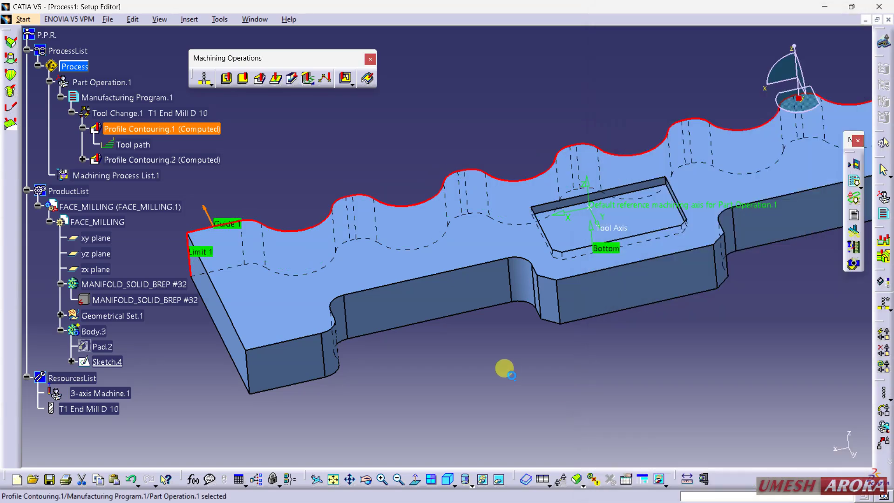
Step: Replay the tool path of Profile Contouring.2 and examine the tool's position at the recess from several angles
click(148, 159)
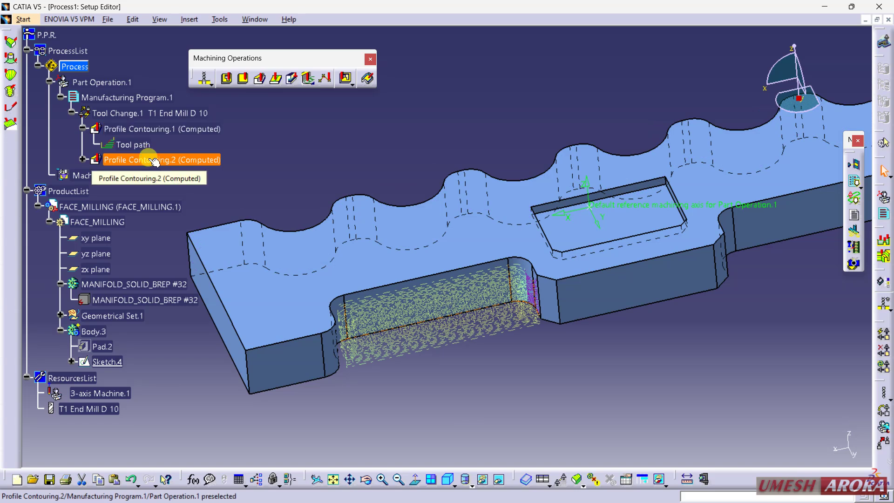
double_click(196, 159)
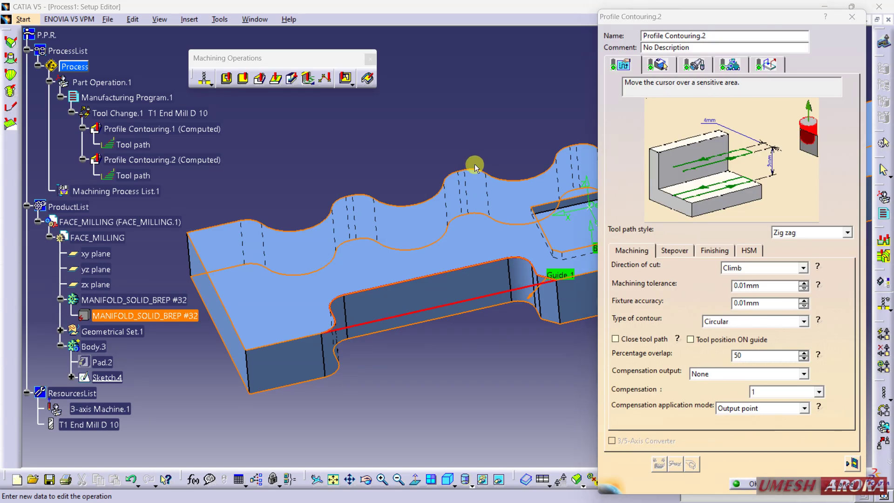
middle_drag(473, 166, 444, 215)
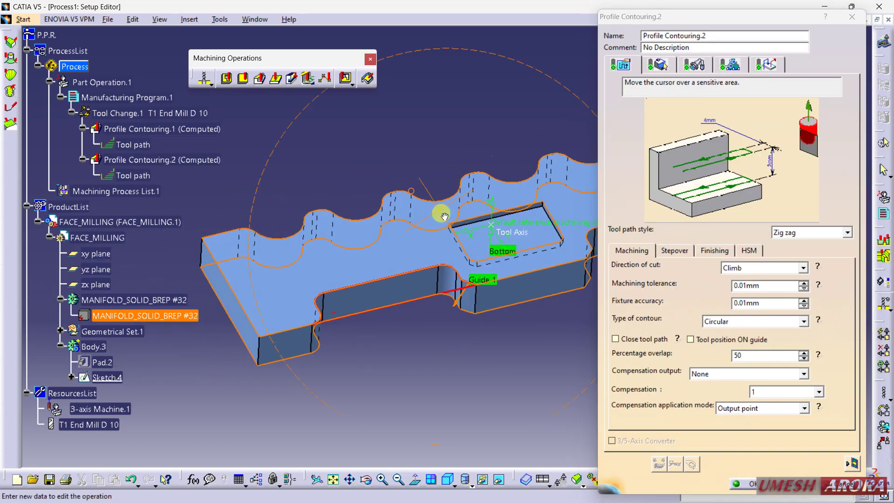
click(853, 464)
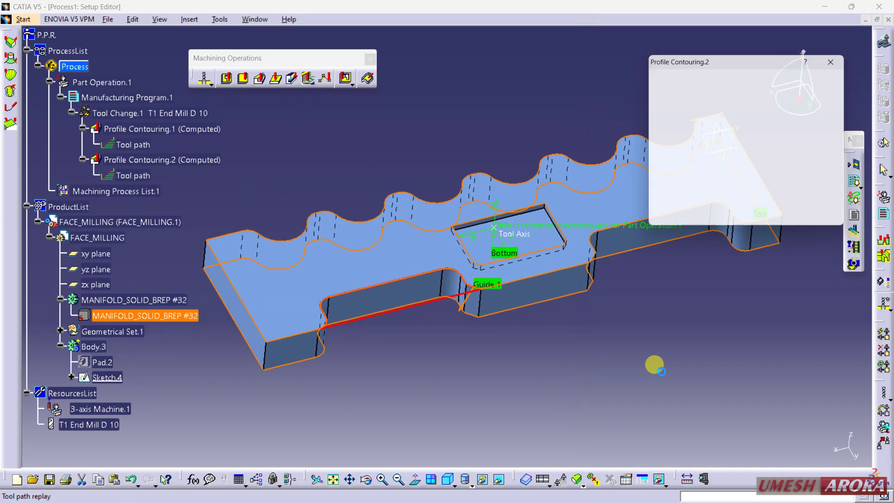
middle_drag(574, 252, 606, 242)
middle_drag(541, 282, 661, 269)
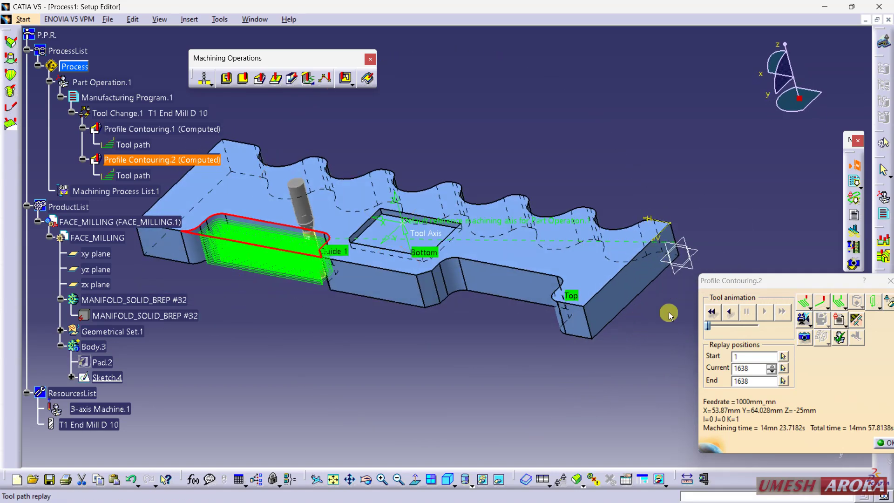
middle_drag(571, 286, 588, 295)
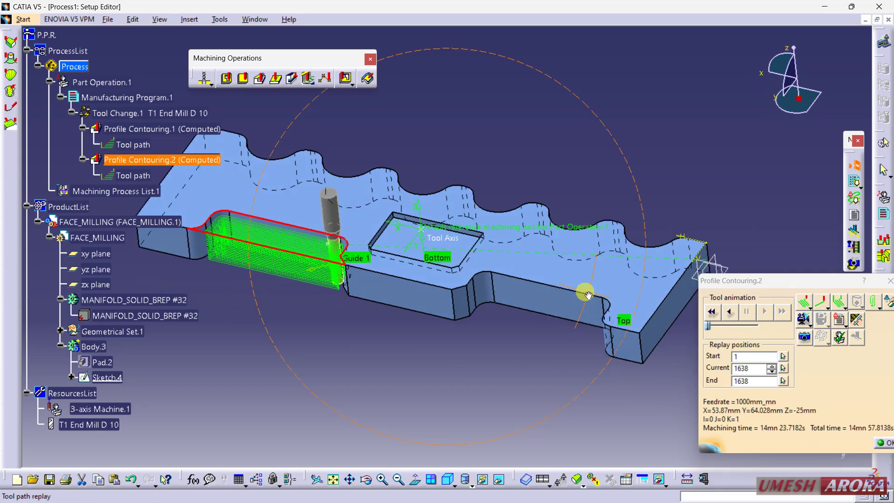
click(882, 443)
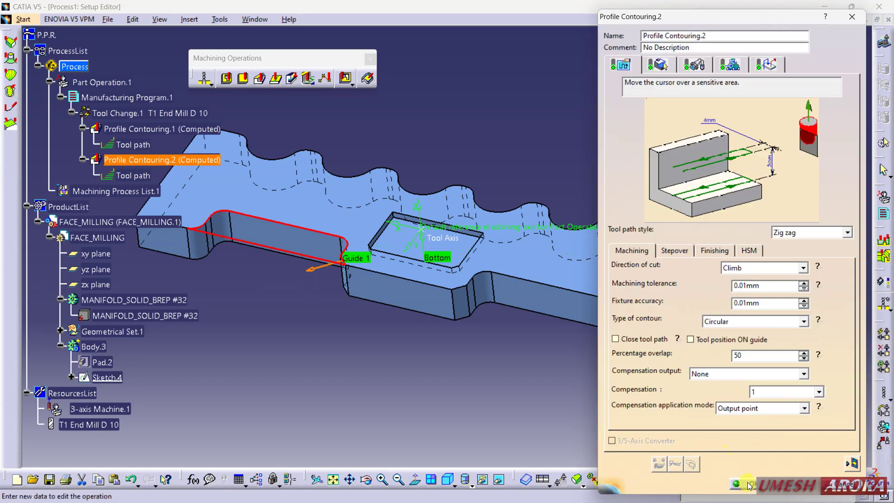
click(747, 484)
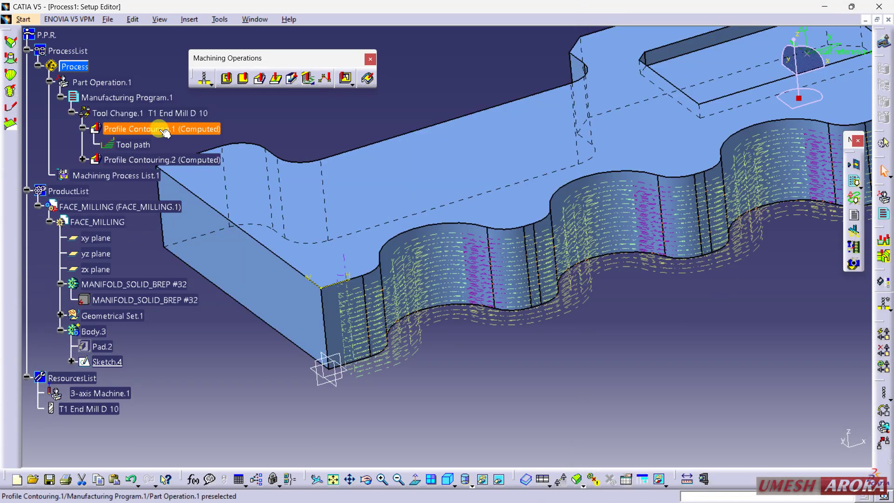
Step: Set the axial retract distance of Profile Contouring.1 to 55 mm and replay the scalloped side's tool path
double_click(162, 130)
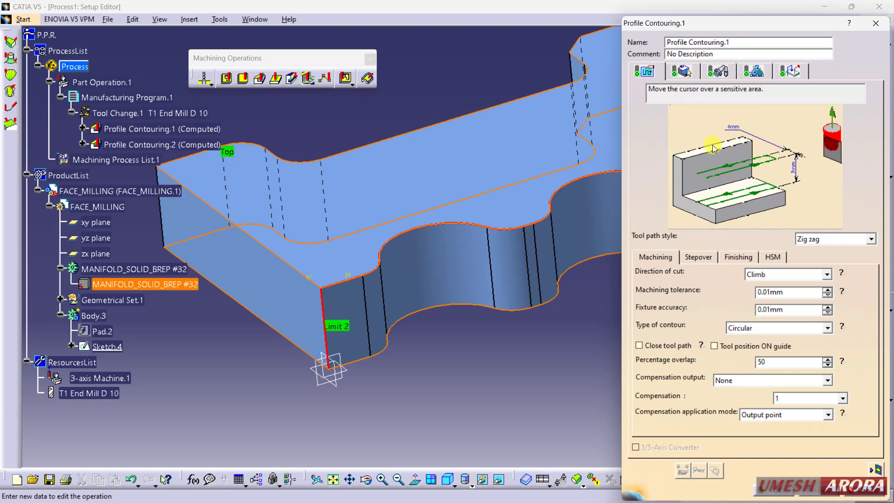
click(802, 74)
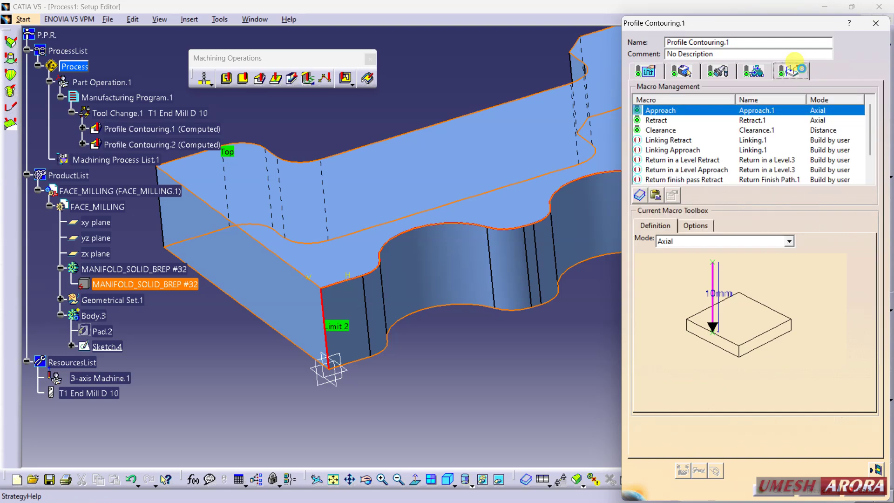
click(664, 124)
right_click(664, 123)
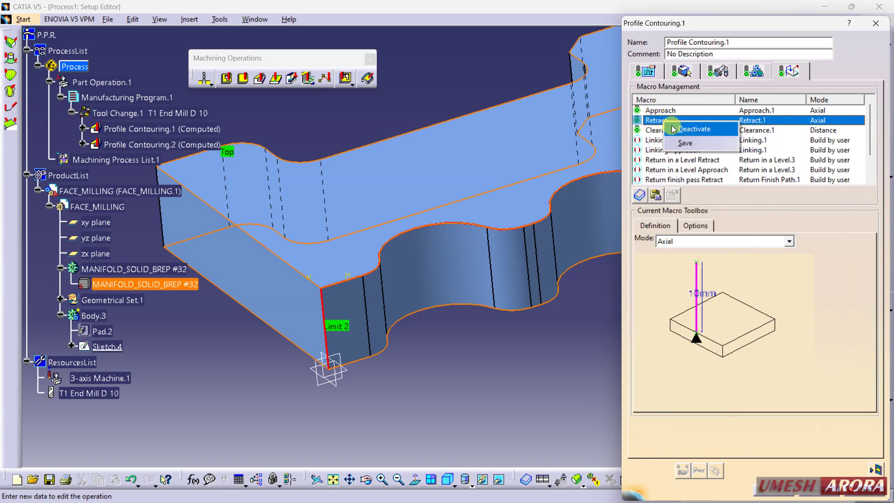
click(655, 124)
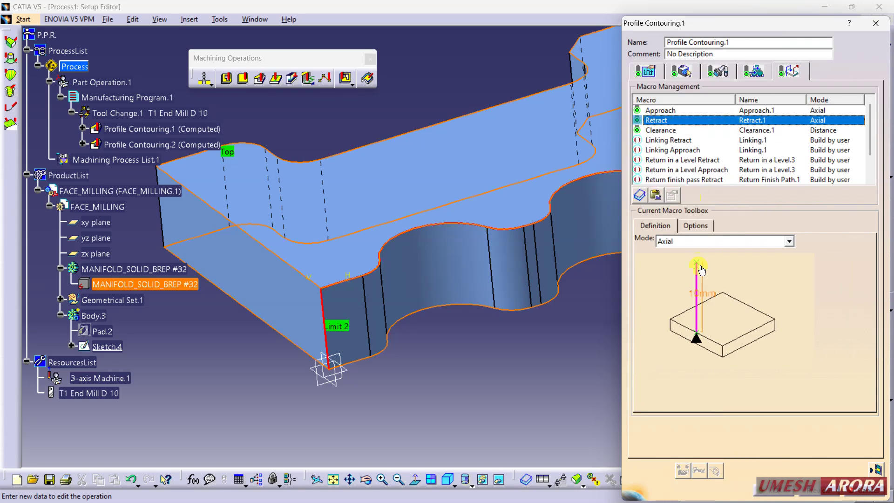
double_click(708, 295)
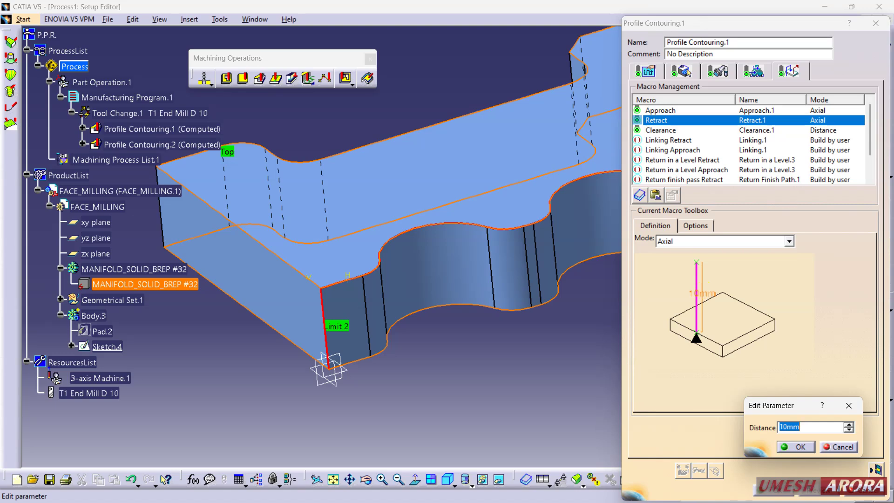
key(Return)
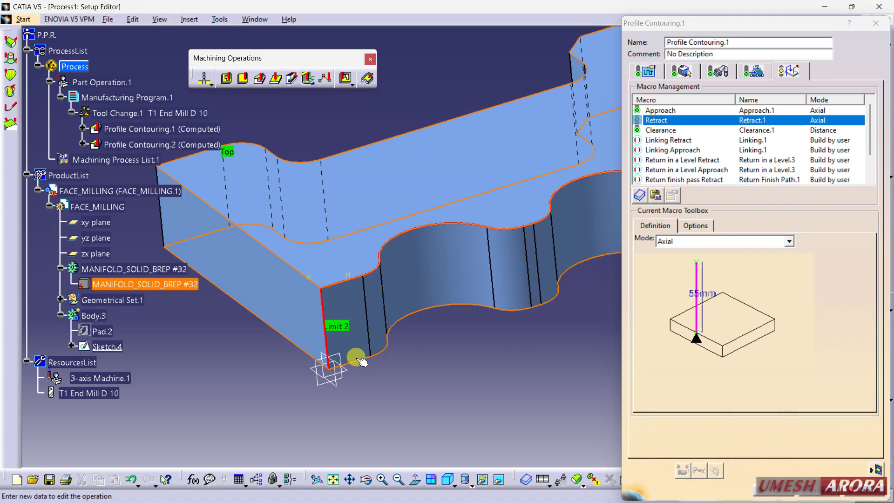
click(784, 397)
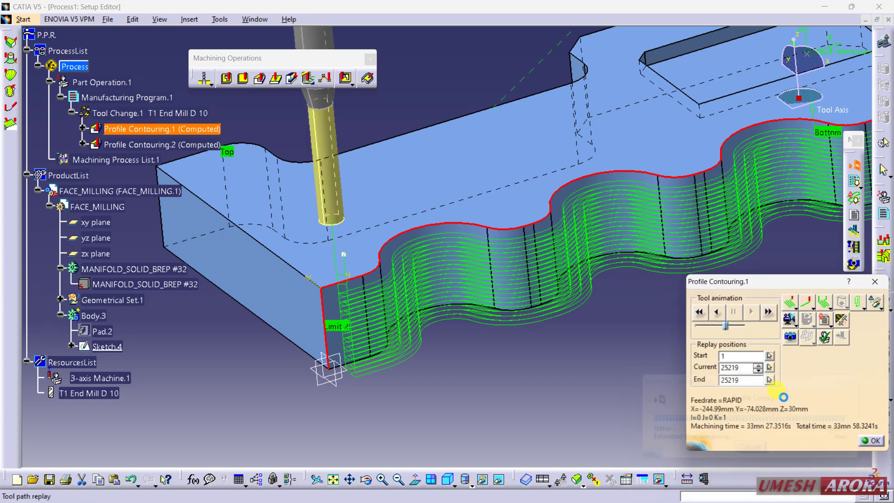
click(873, 443)
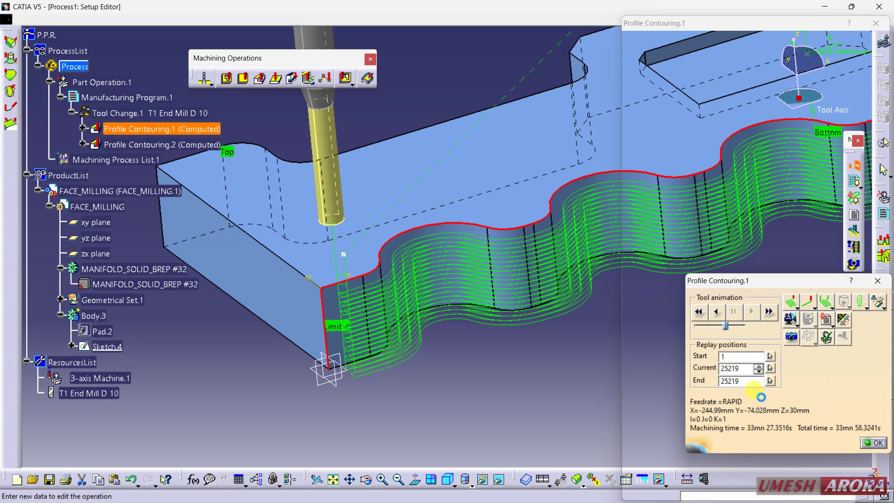
Step: Accept Profile Contouring.1 and open the Profile Contouring.2 operation for editing
click(764, 490)
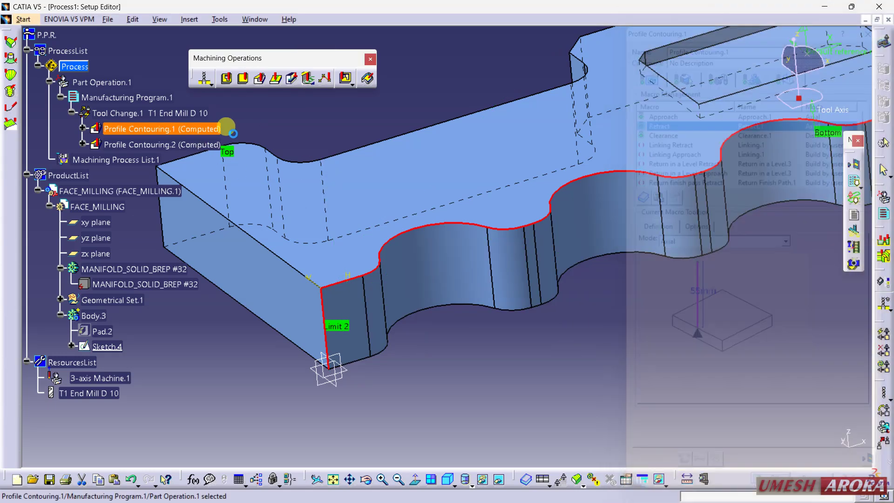
click(91, 139)
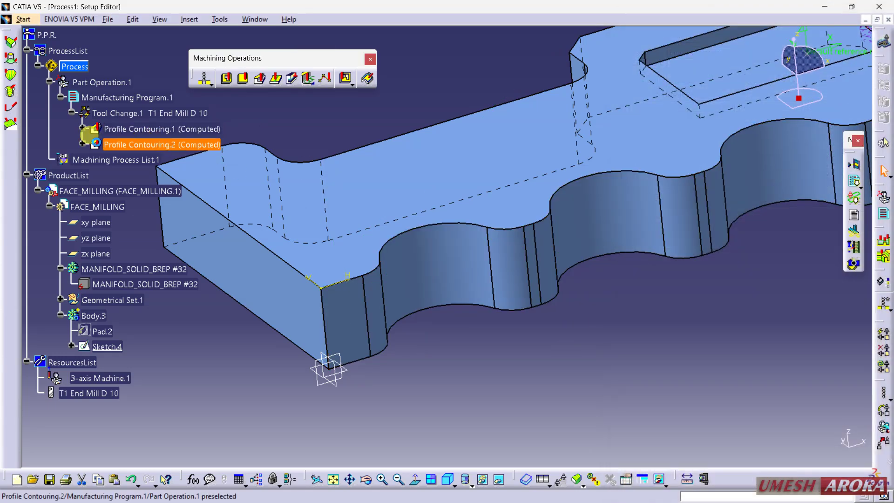
double_click(148, 146)
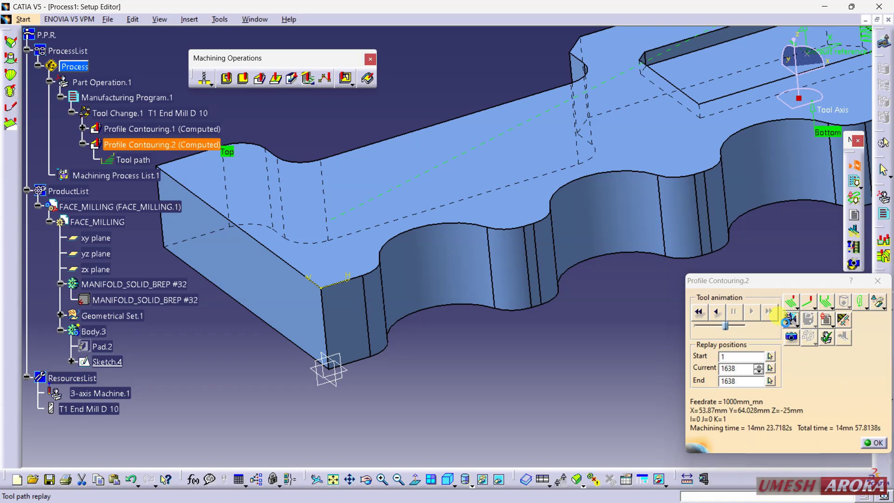
Step: Run the video material-removal simulation through Profile Contouring.2 and examine the machined recess
click(788, 320)
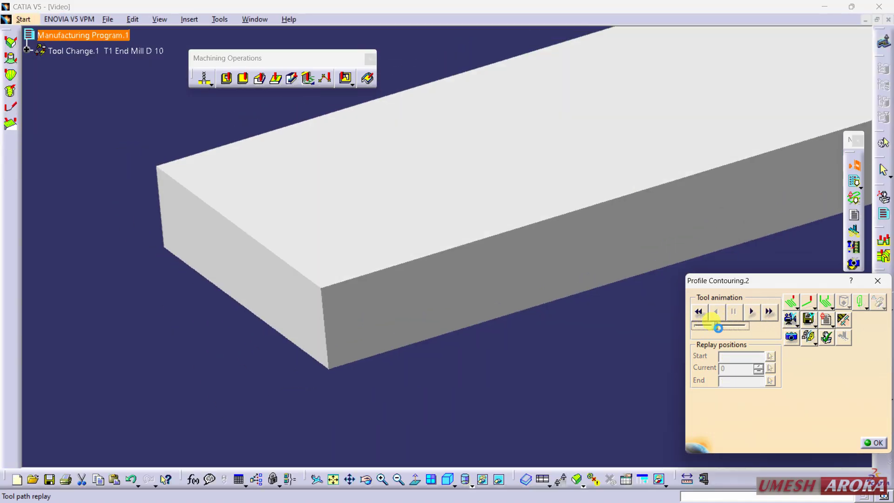
click(752, 312)
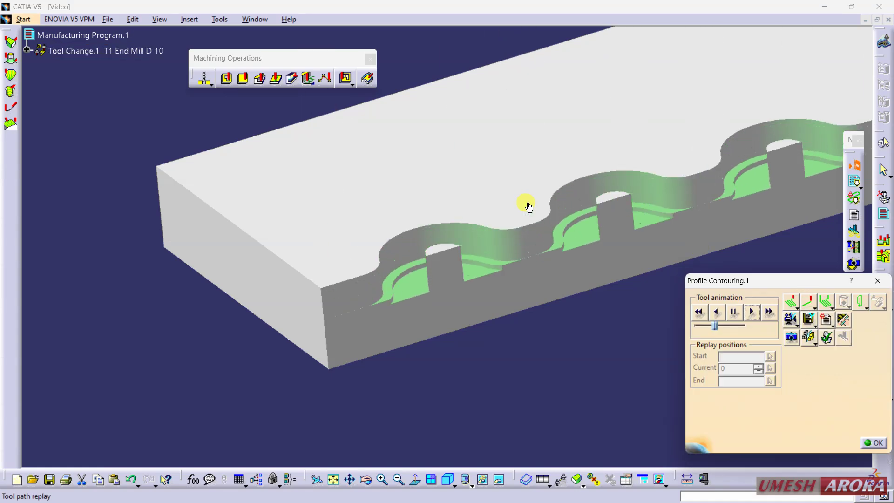
middle_drag(473, 184, 480, 207)
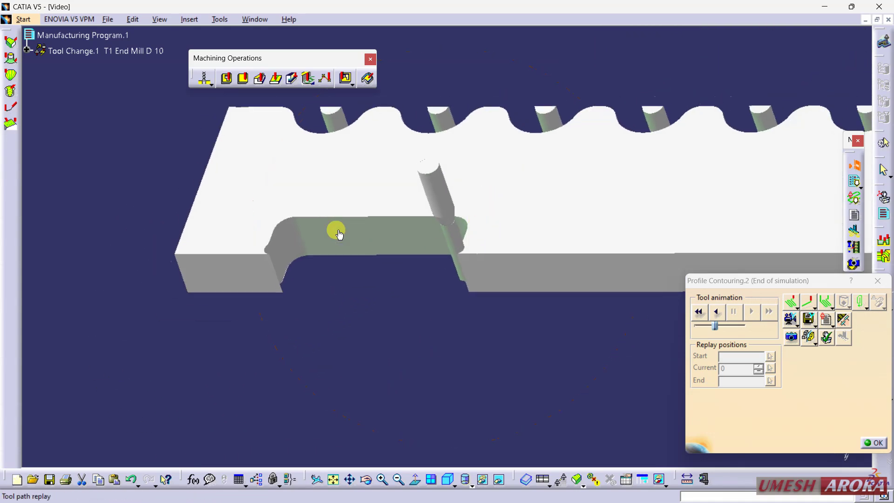
click(865, 442)
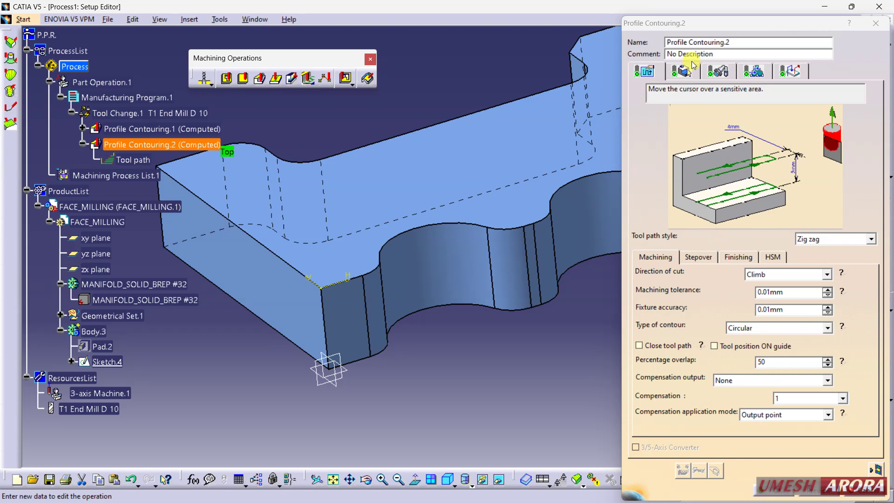
Step: Redefine the guide of Profile Contouring.2 along the recess's upper edges, from the chamfer edge across the long straight edge to the far rounded corner
click(693, 67)
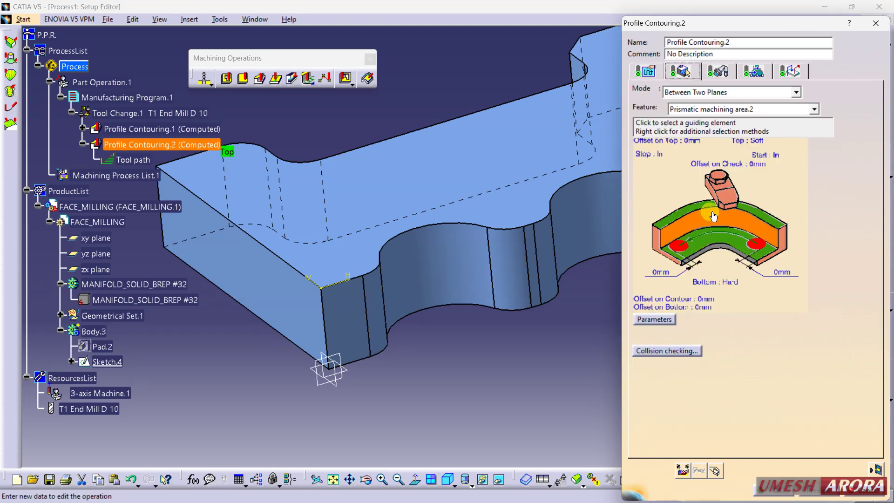
click(714, 217)
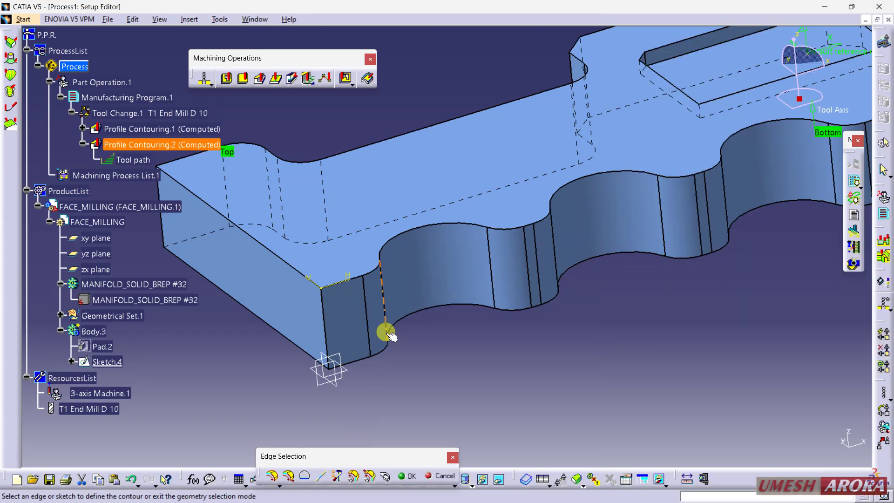
click(386, 476)
middle_drag(400, 270, 556, 168)
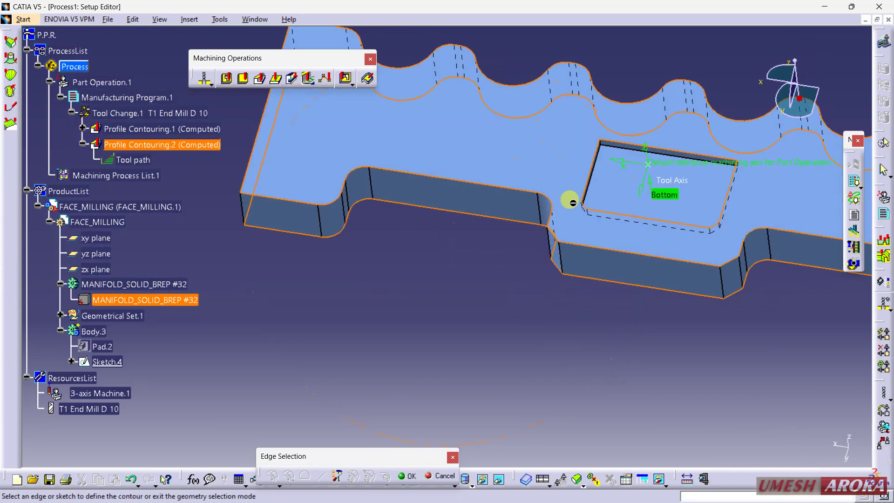
middle_drag(502, 271, 591, 232)
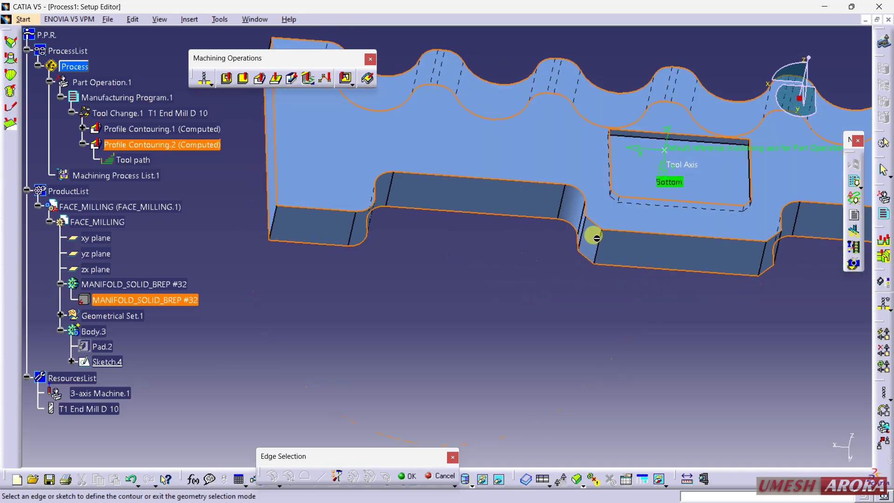
click(600, 228)
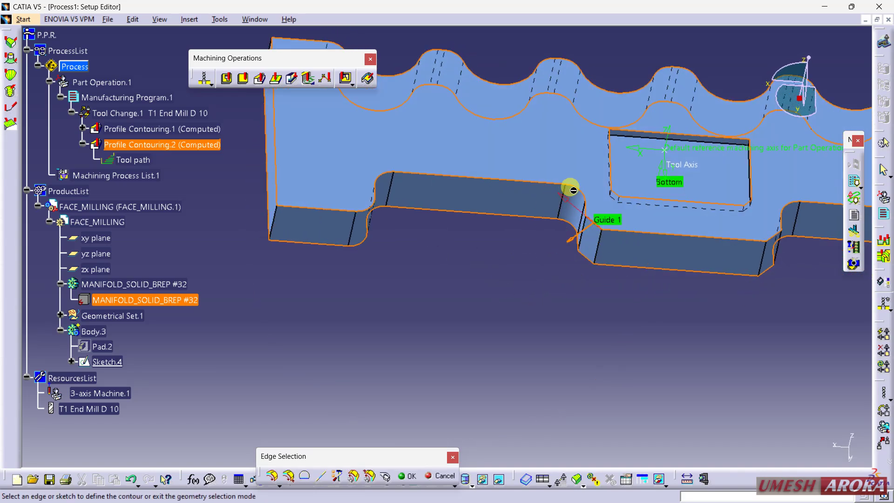
middle_drag(449, 305, 645, 191)
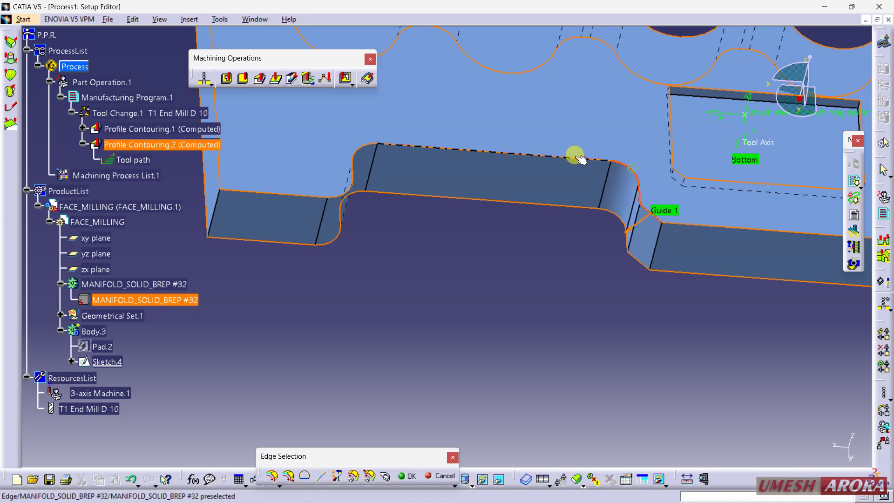
click(529, 153)
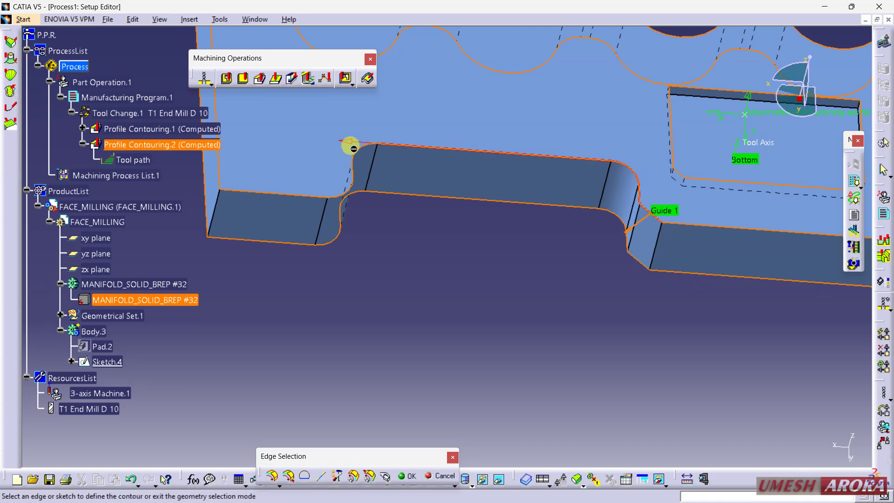
click(345, 197)
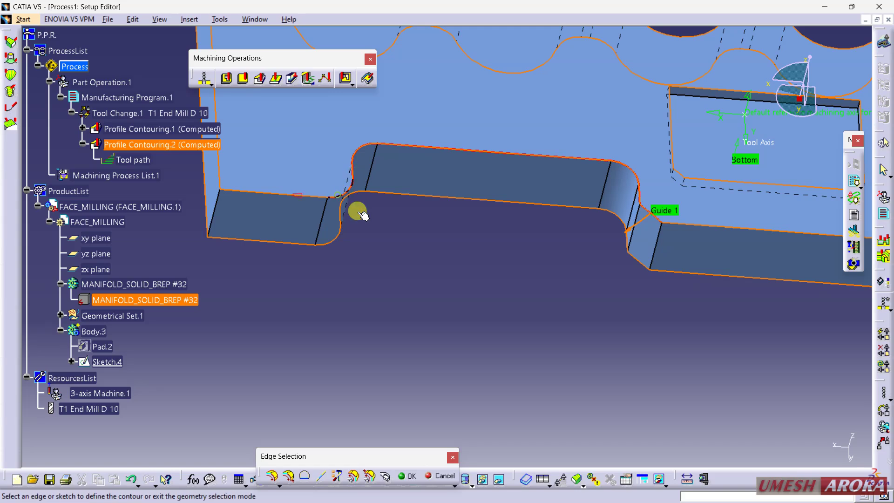
double_click(398, 279)
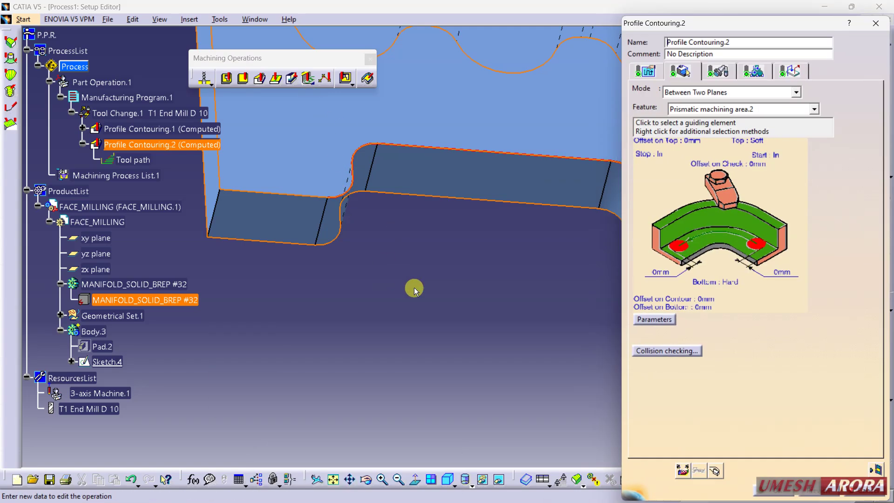
Step: Compute the tool path for the recess's new guide and run its video simulation at the slowest speed
click(884, 473)
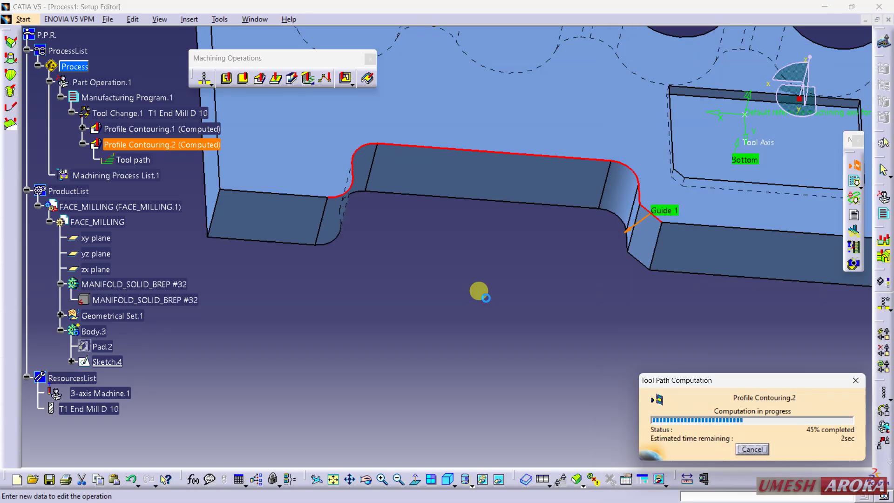
mouse_move(536, 170)
middle_down()
mouse_move(398, 214)
mouse_move(429, 189)
mouse_move(632, 307)
middle_up()
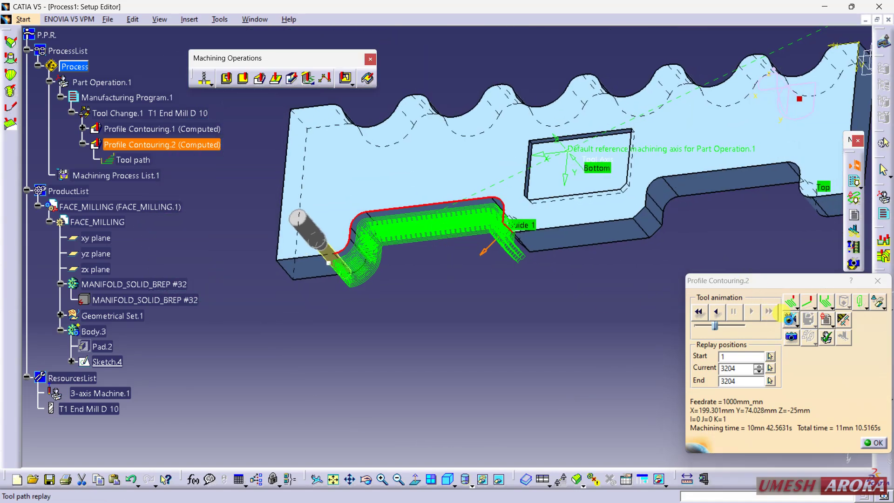
click(790, 320)
middle_drag(559, 224, 571, 221)
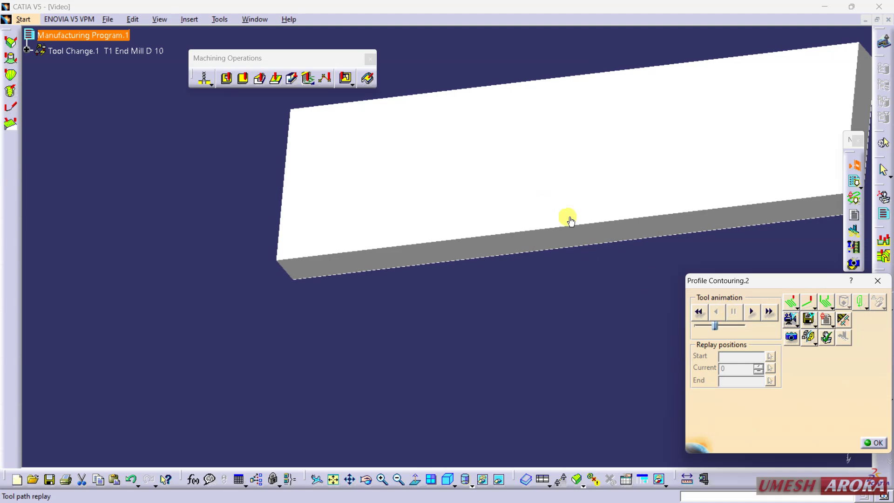
drag(715, 326, 690, 328)
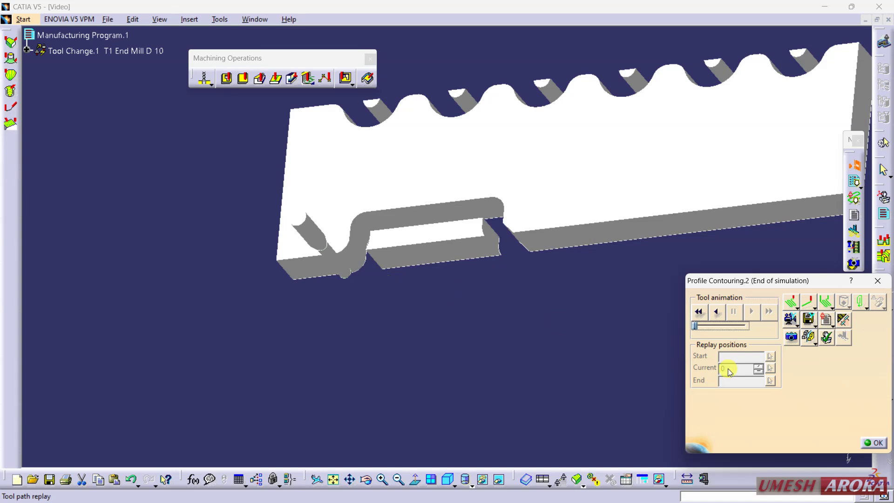
click(873, 444)
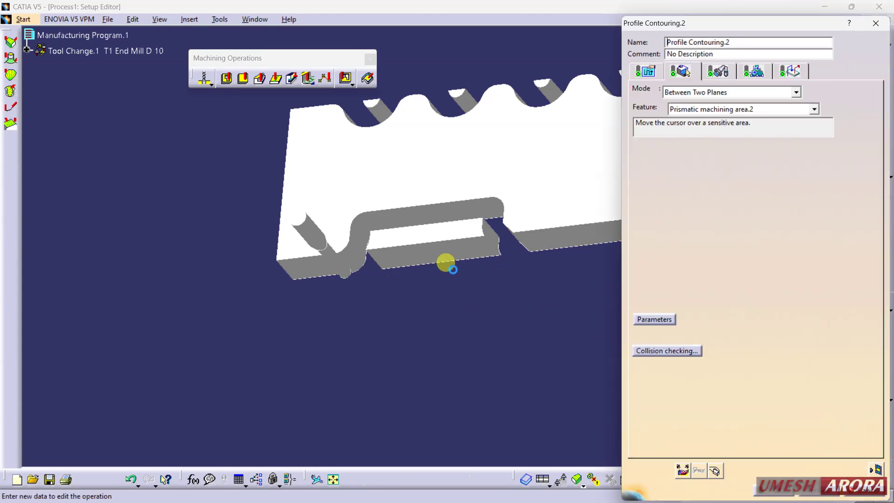
Step: Set the Offset on Bottom of Profile Contouring.2 to 10 mm
middle_drag(425, 253, 591, 274)
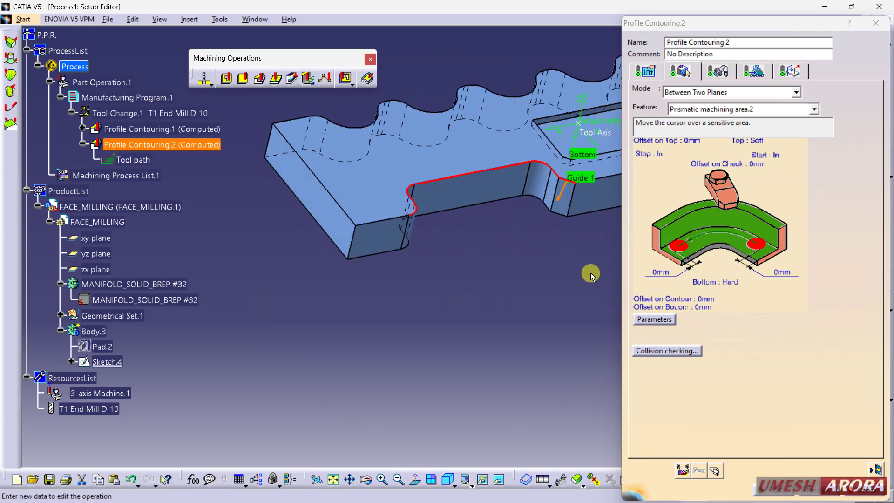
double_click(701, 308)
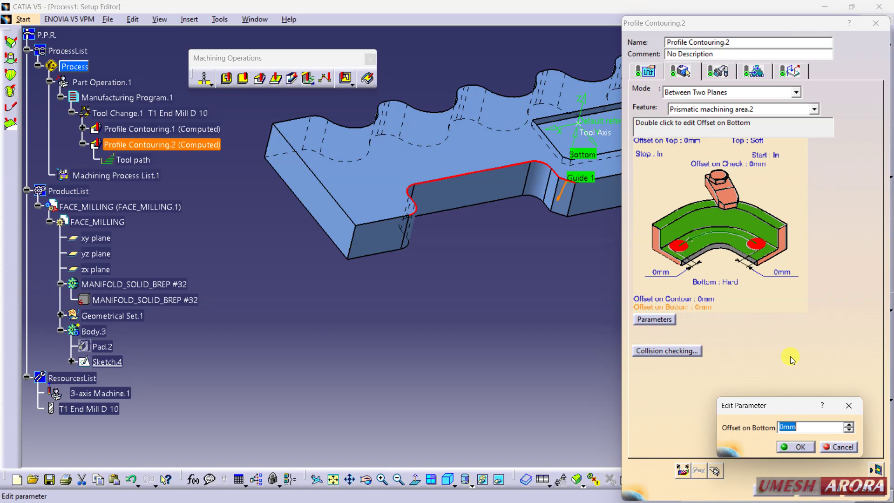
text(10)
key(Return)
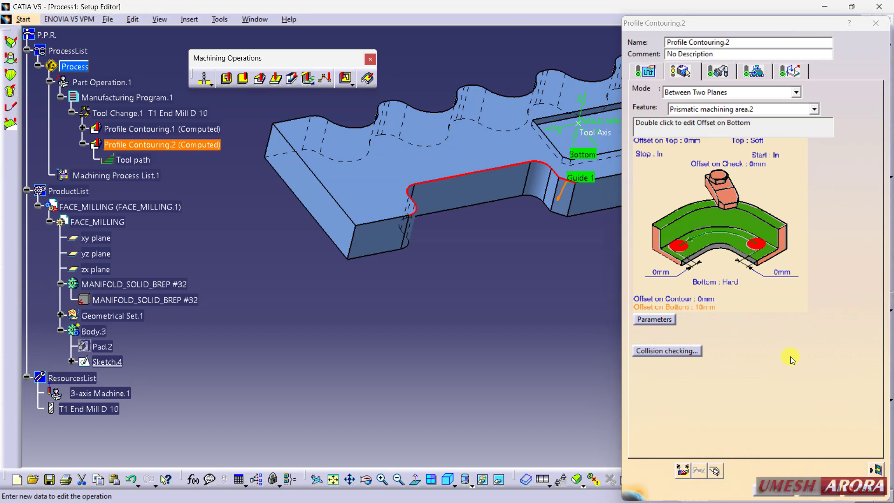
Step: Recompute Profile Contouring.2 with its bottom offset, run the video simulation of the recess, then accept the operation
click(876, 469)
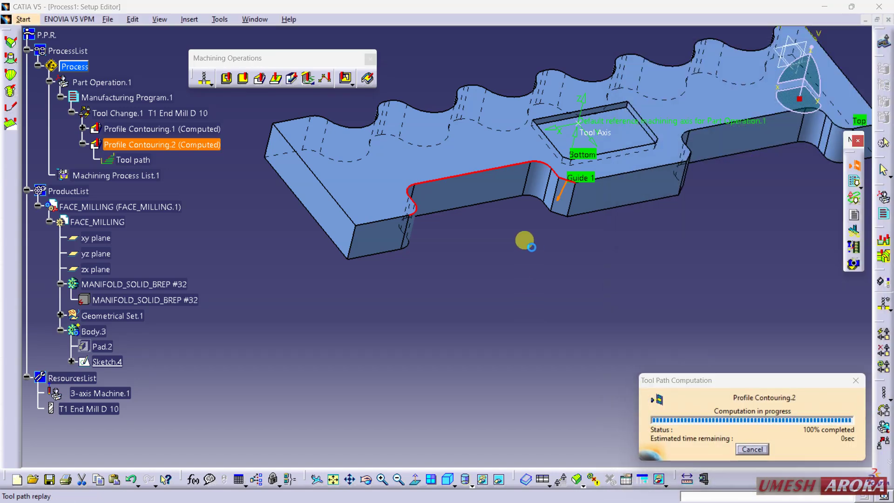
middle_drag(539, 253, 485, 233)
click(789, 321)
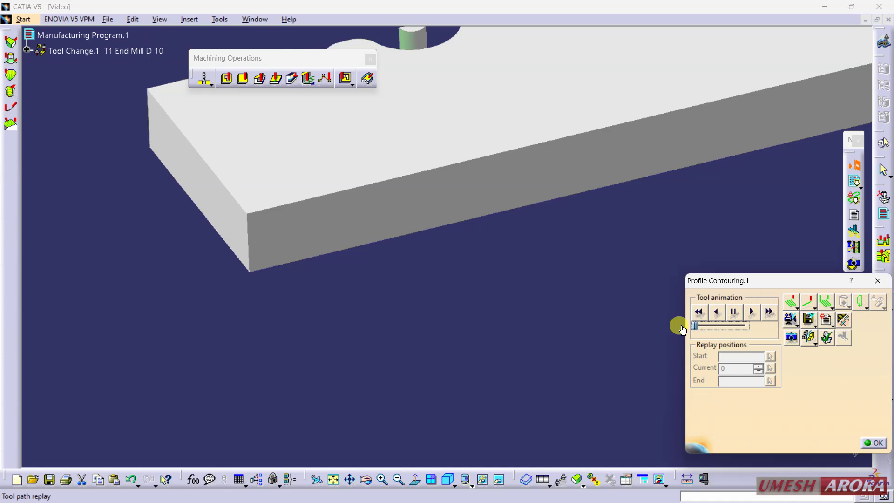
middle_drag(634, 124, 515, 332)
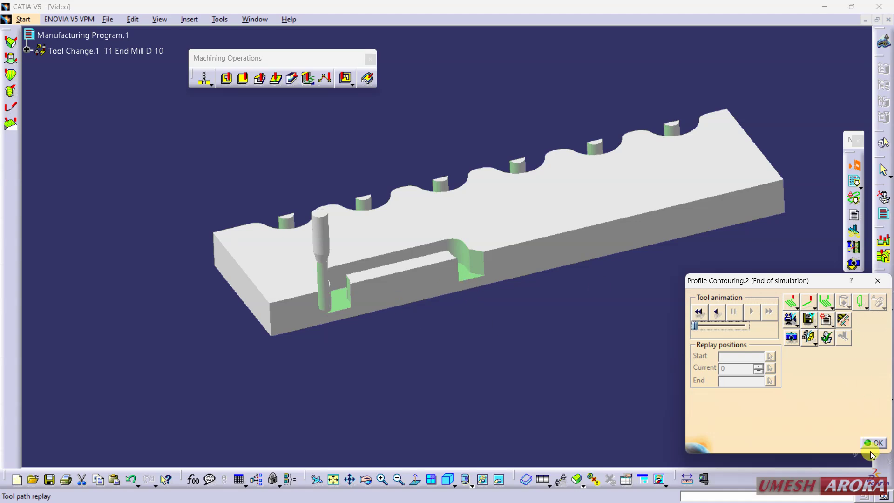
click(873, 444)
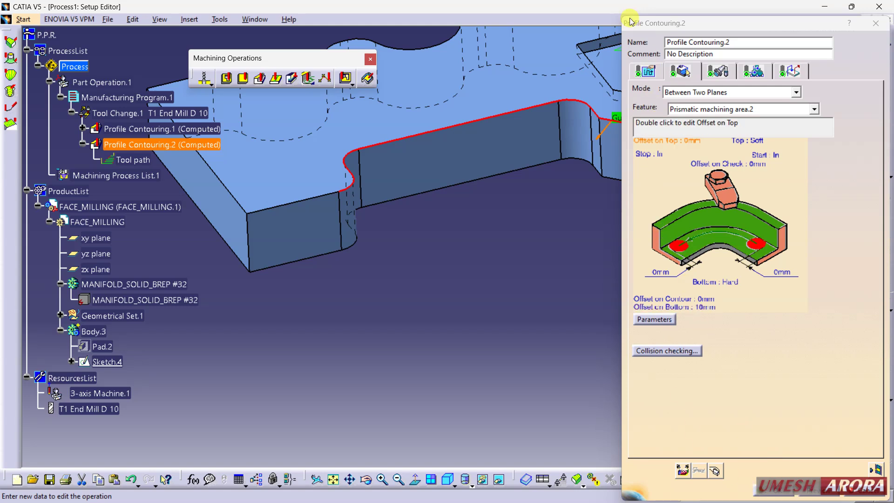
middle_drag(499, 185, 480, 301)
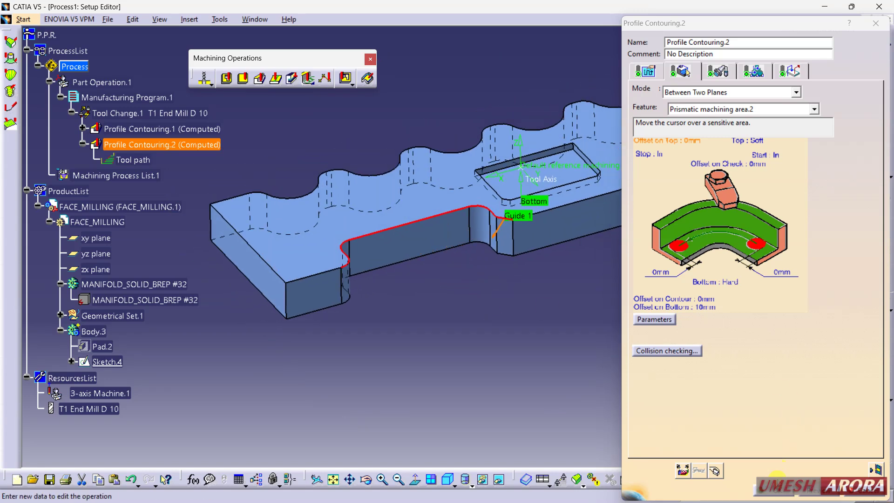
click(779, 493)
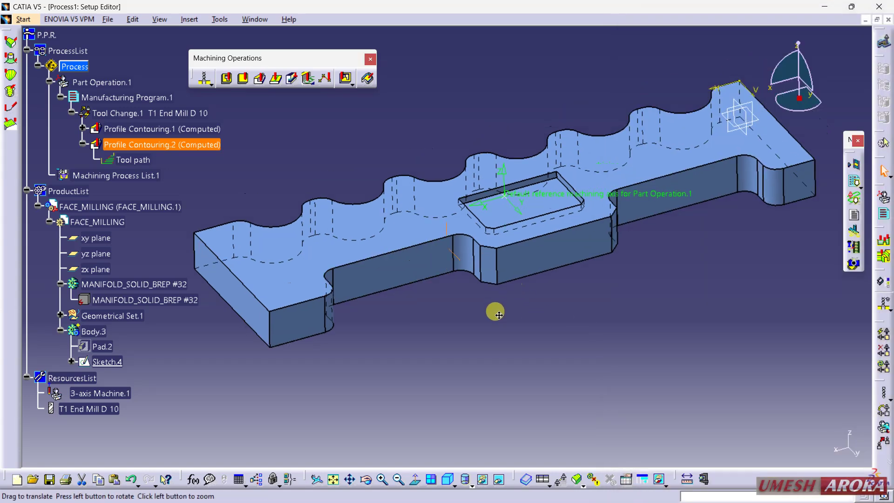